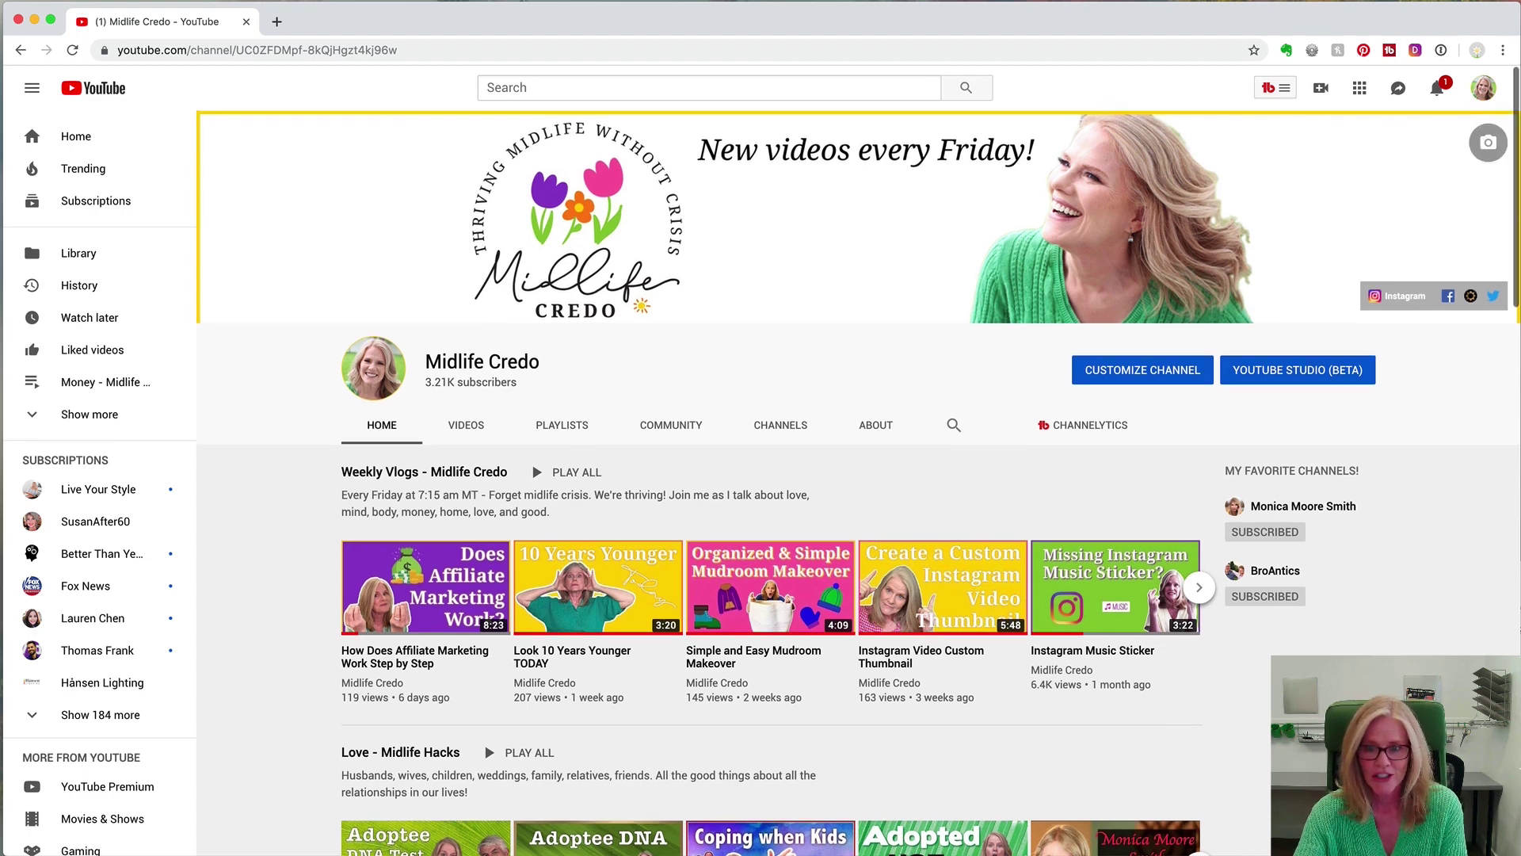
# Step: Open the editable home layout's For new visitors section and start choosing a channel trailer
pyautogui.scroll(-1, 856, 475)
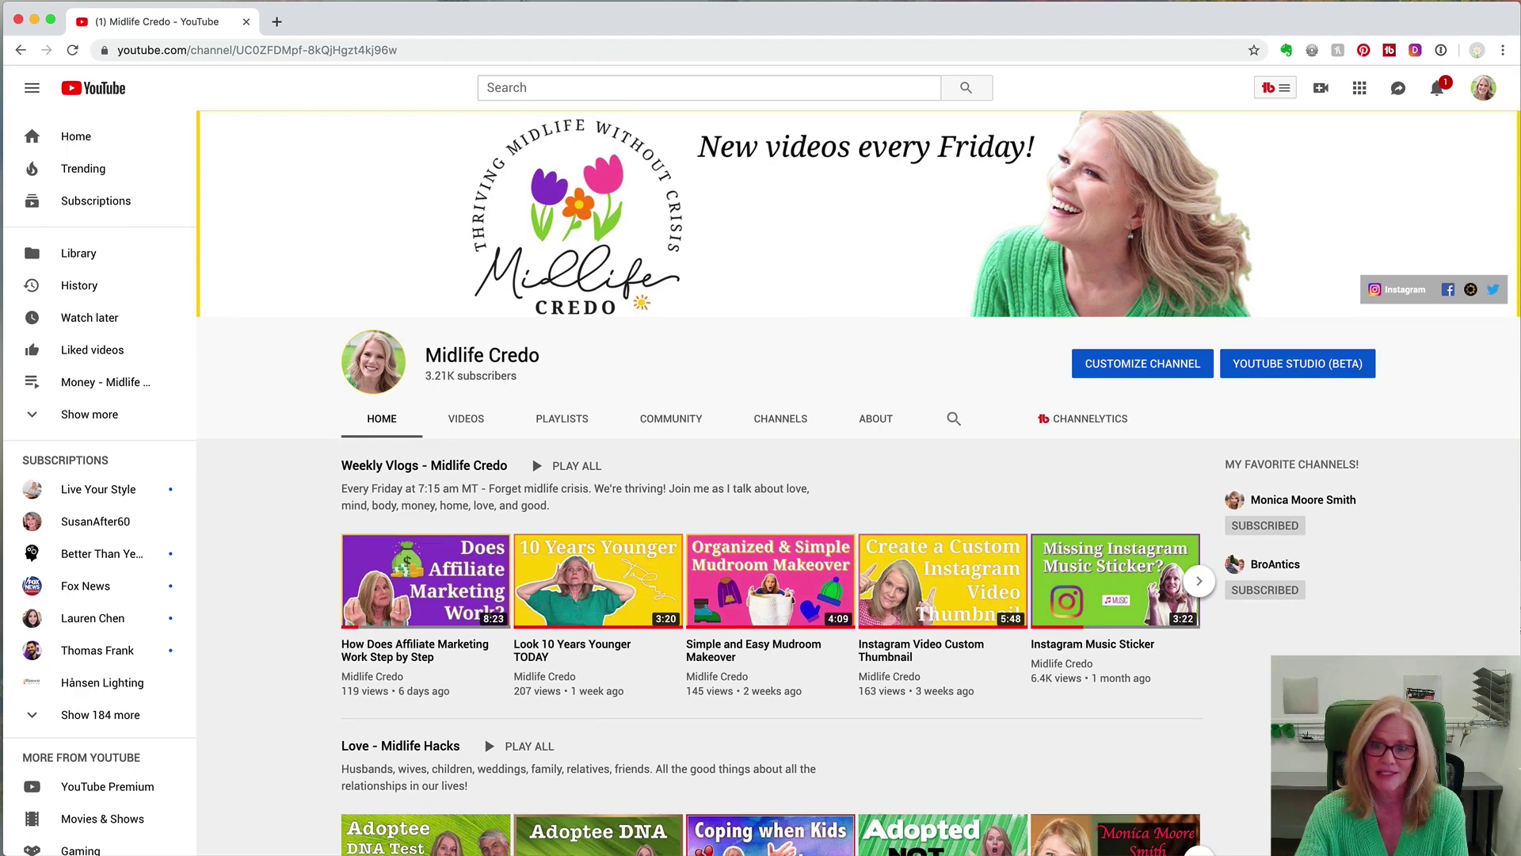
pyautogui.click(1153, 364)
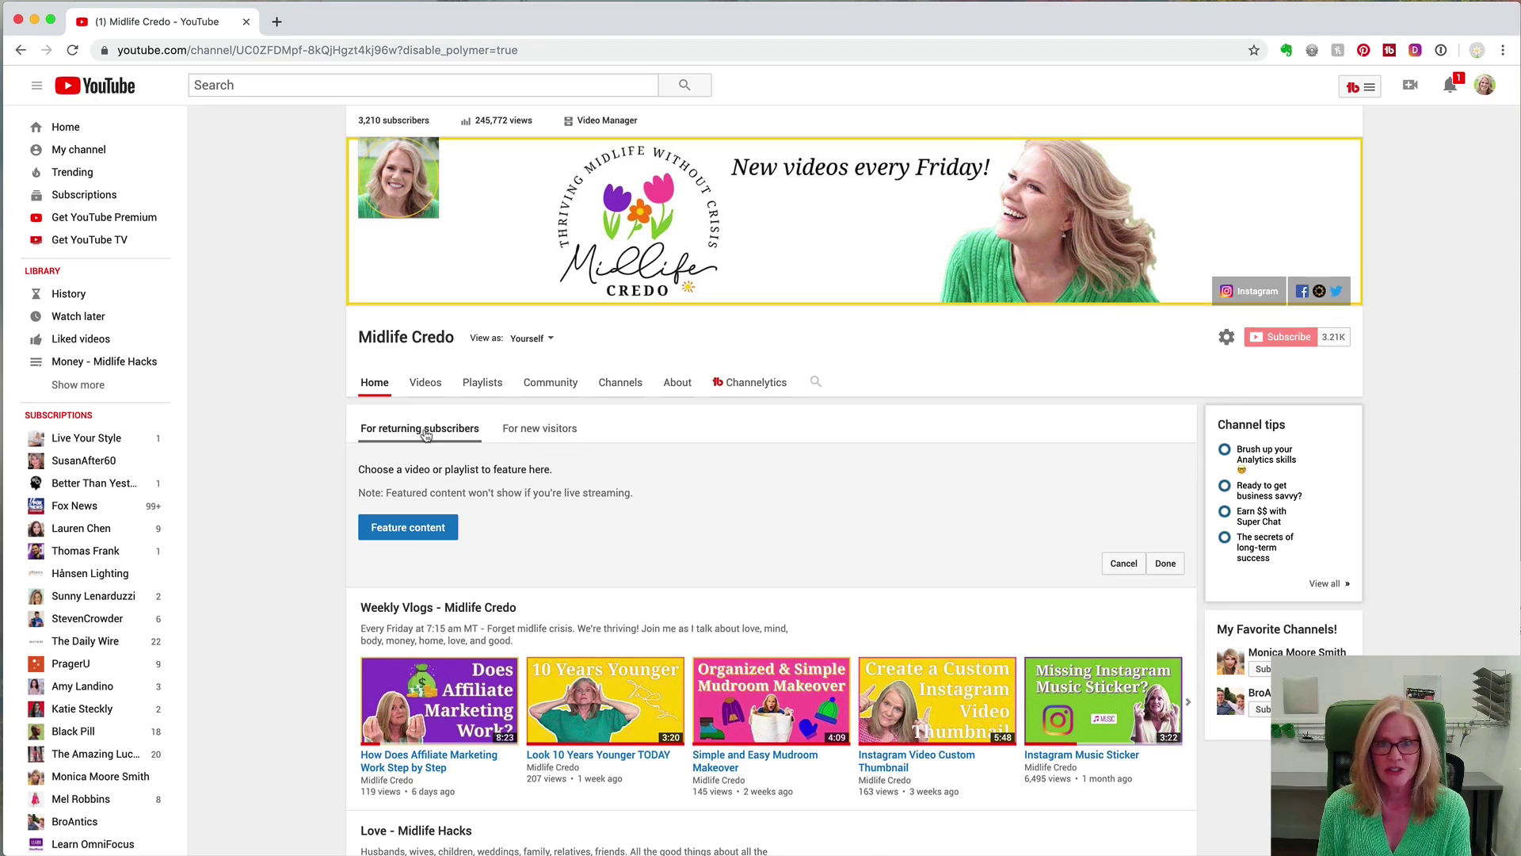
pyautogui.click(523, 429)
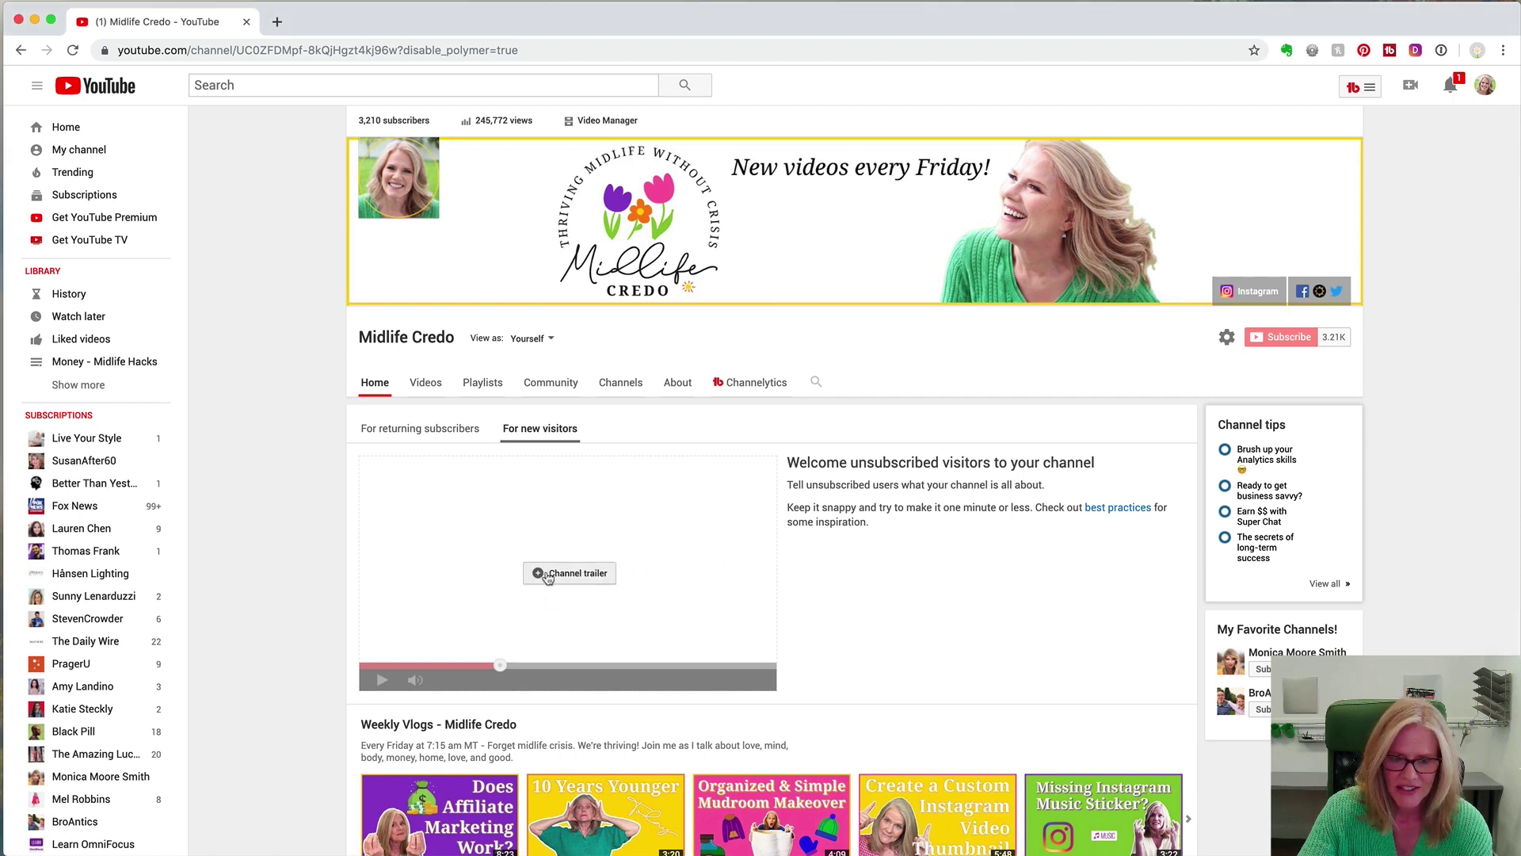
pyautogui.click(584, 579)
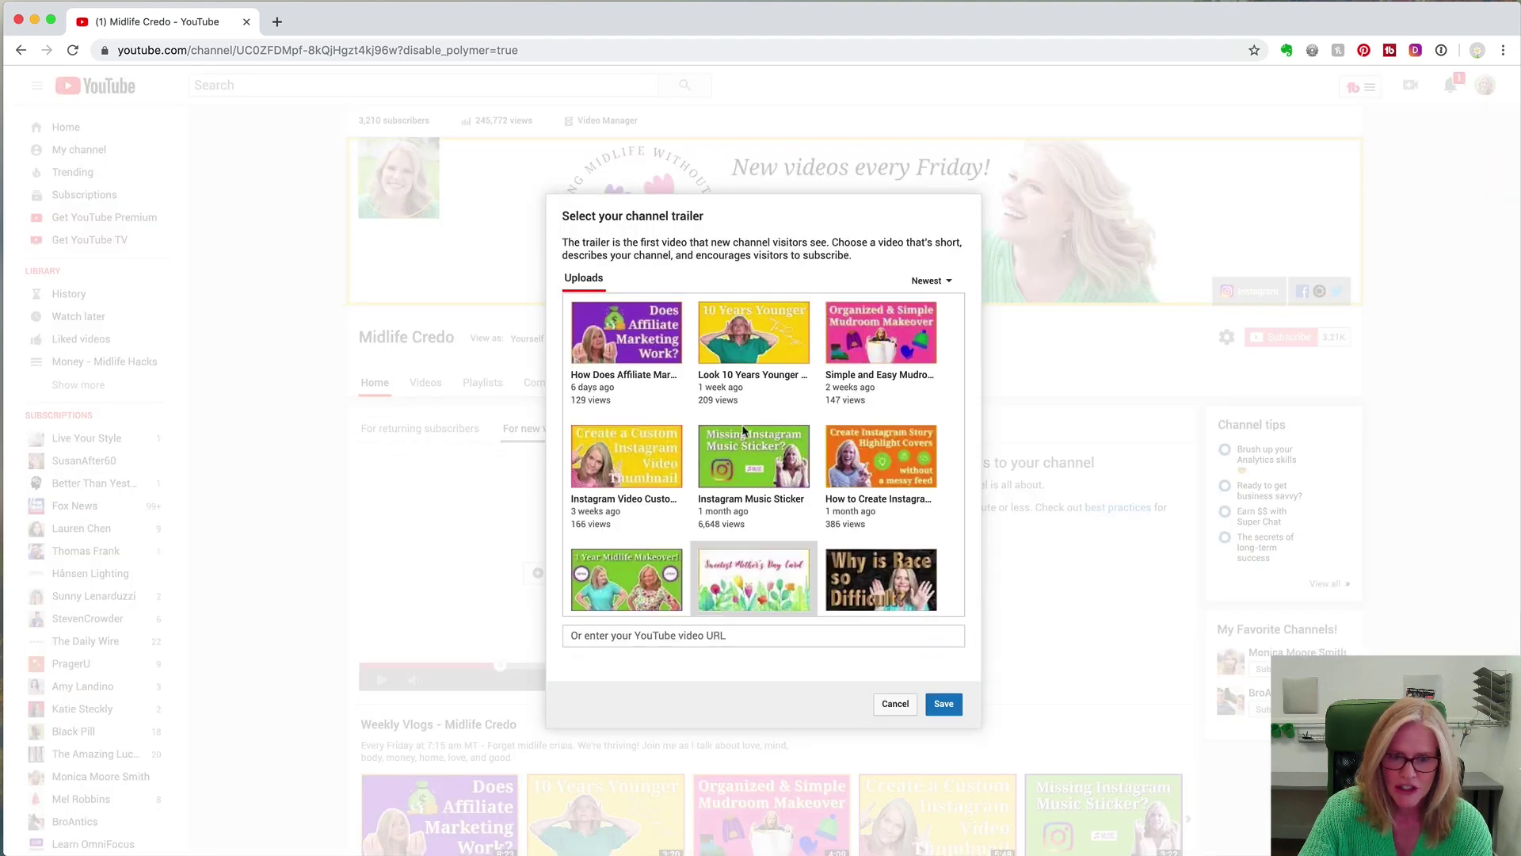
# Step: Set 'Midlife Makeover Year 1 COMPLETE' as the new-visitor channel trailer and save it
pyautogui.click(730, 636)
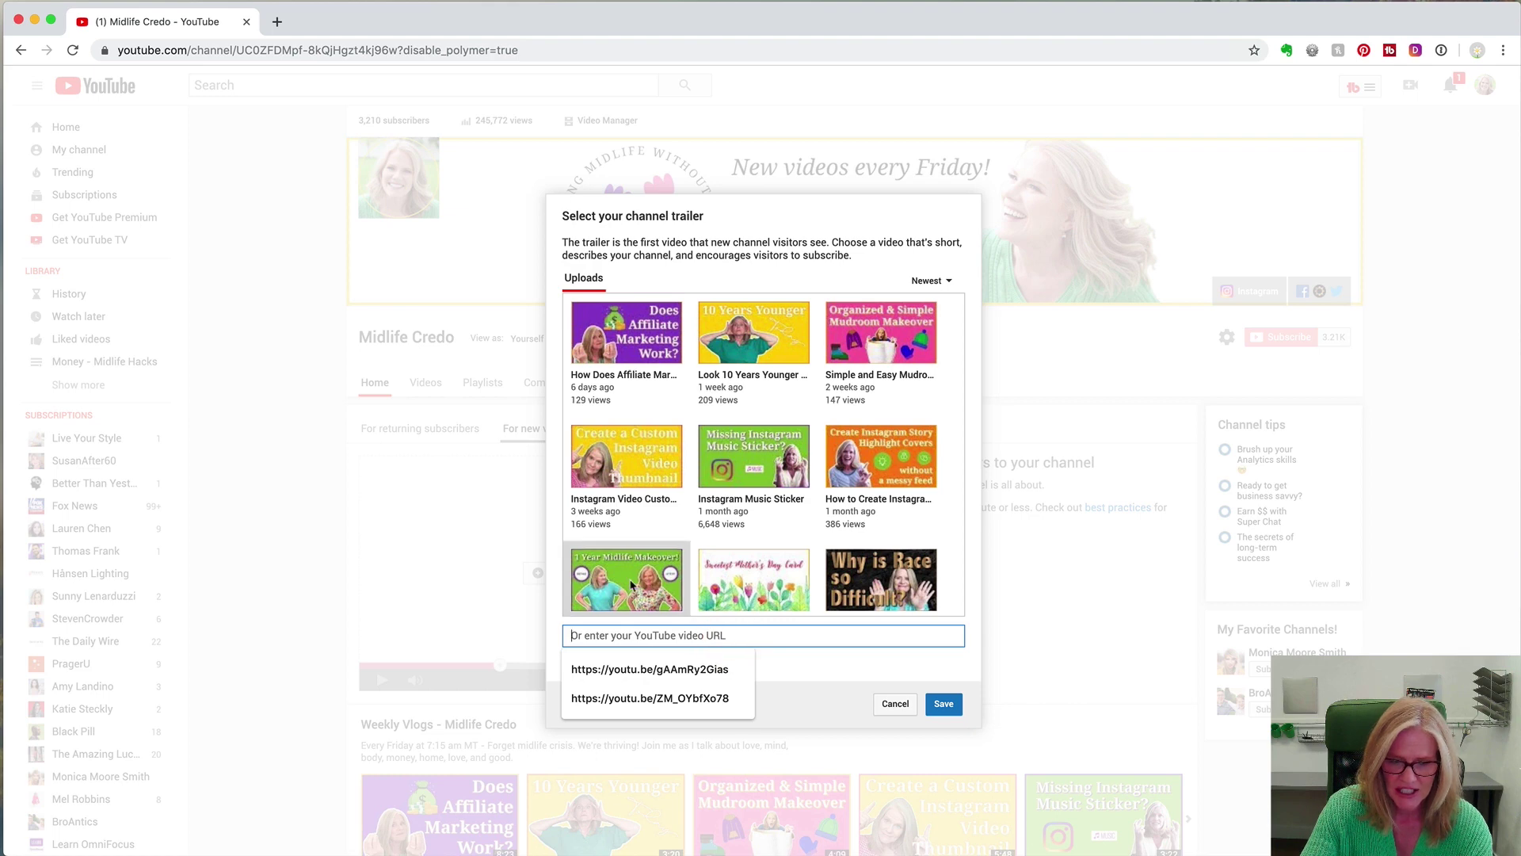
pyautogui.write('https://youtu.be/kldLeNSSGkQ')
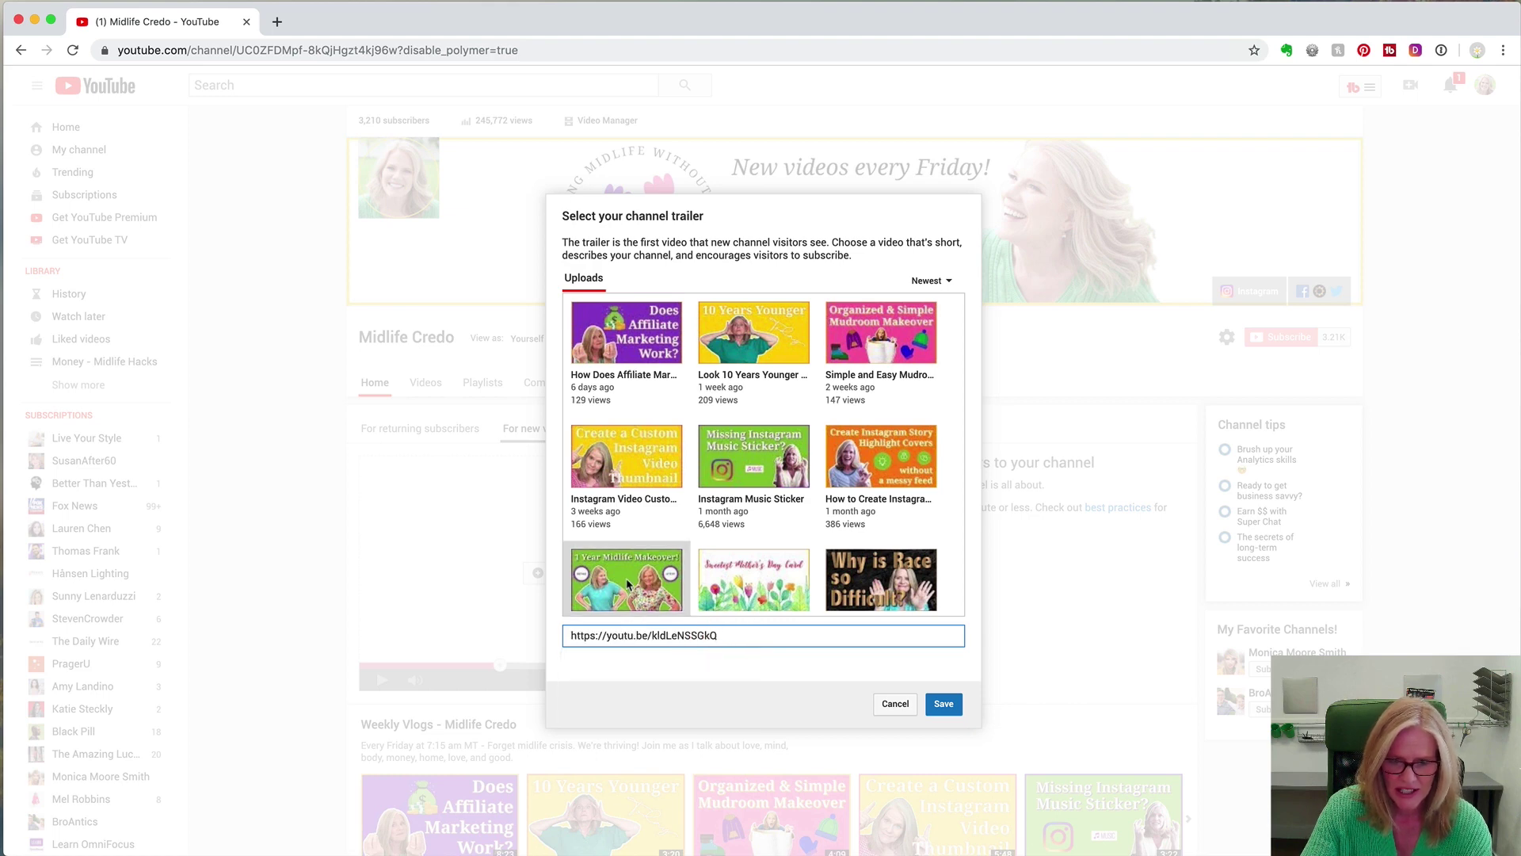
pyautogui.click(627, 584)
pyautogui.scroll(-2, 626, 555)
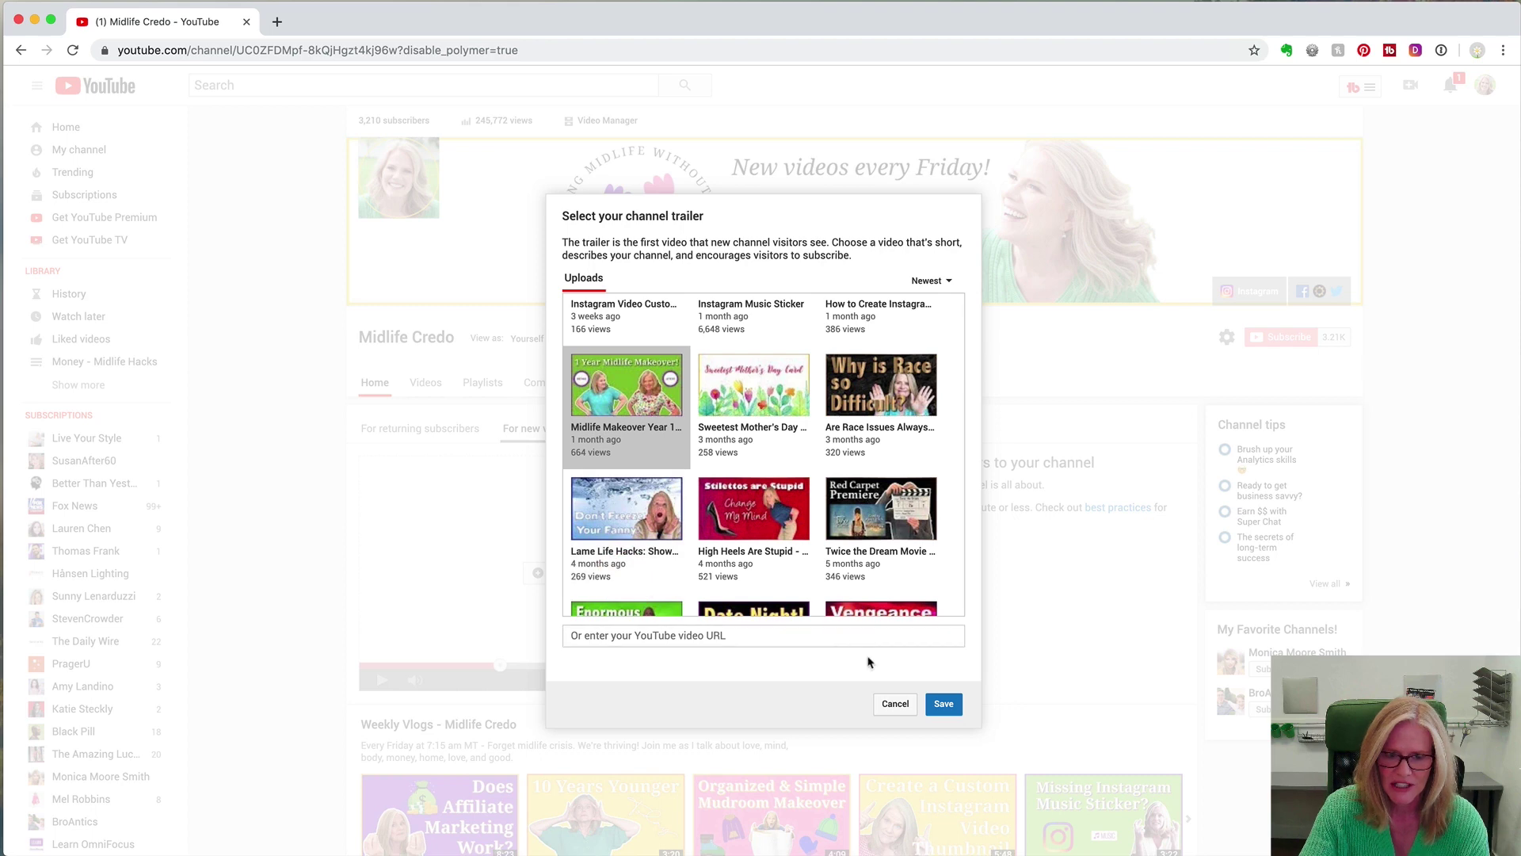
pyautogui.click(953, 705)
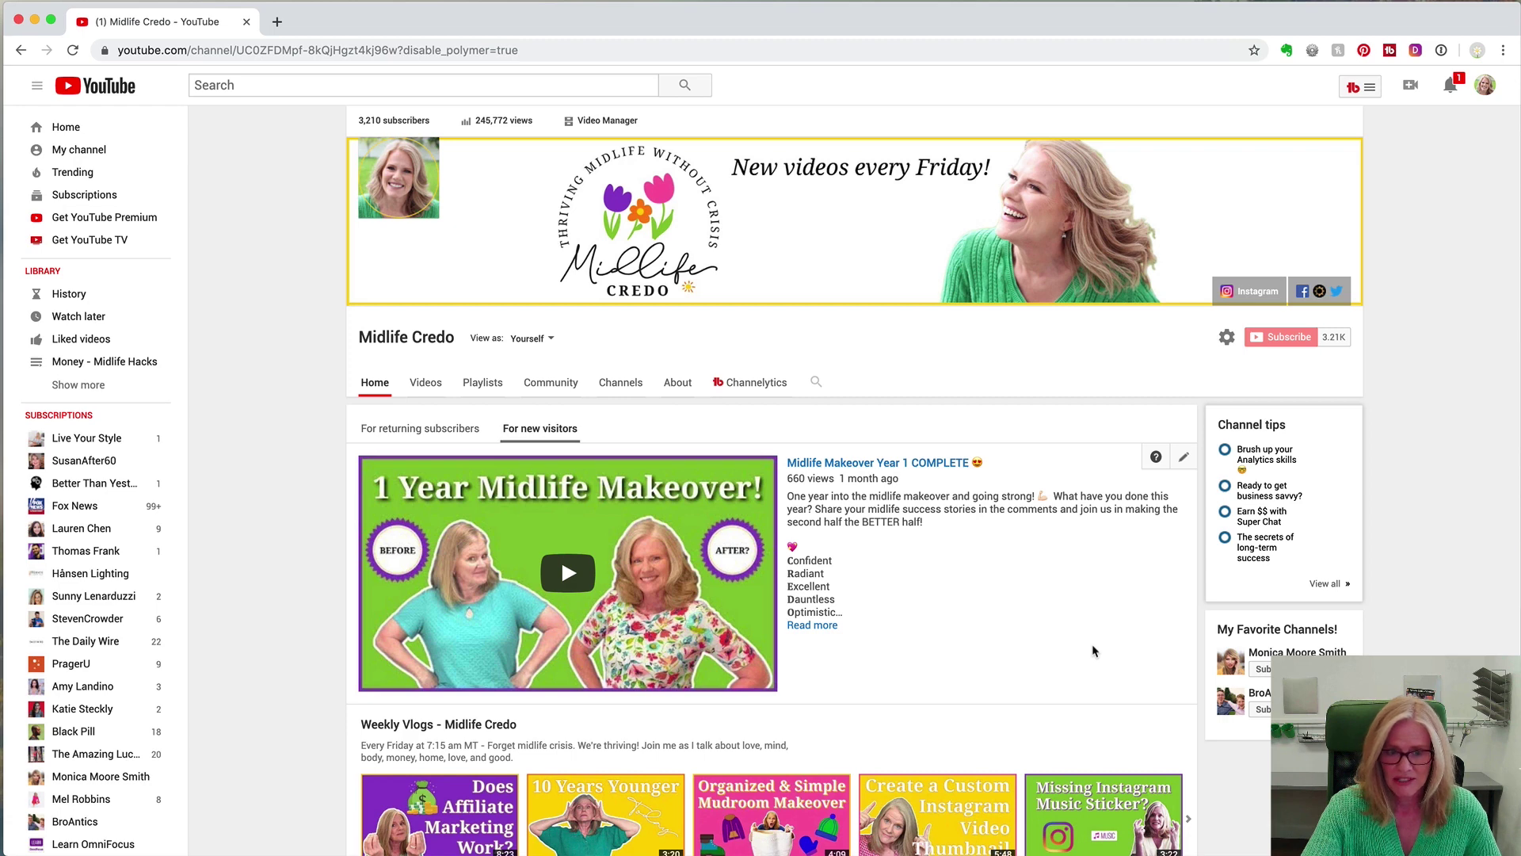
pyautogui.scroll(-2, 1148, 592)
pyautogui.scroll(2, 1141, 586)
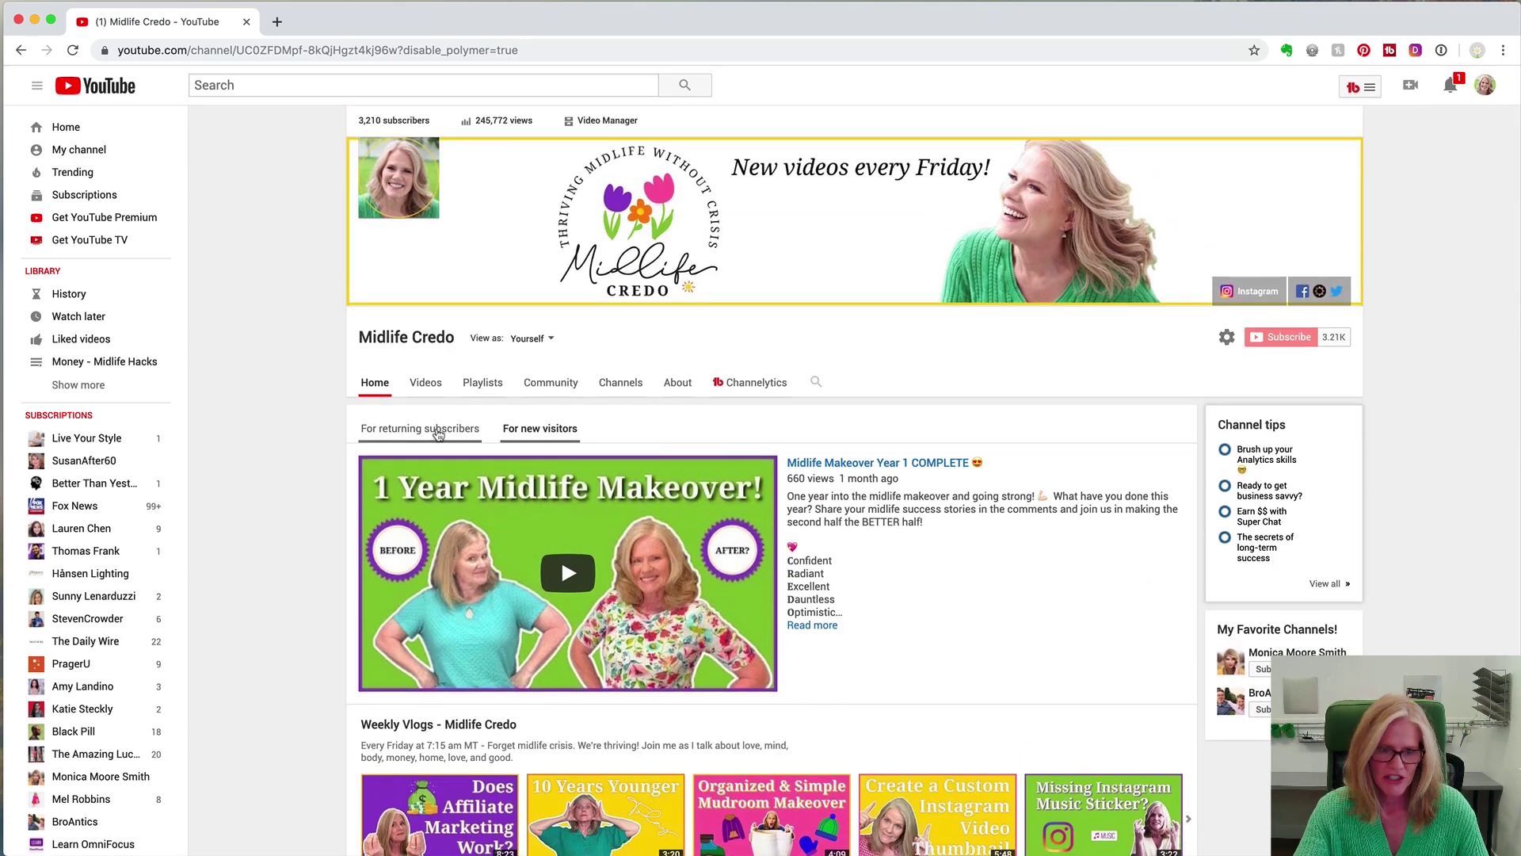
# Step: Feature 'How Does Affiliate Marketing Work Step by Step' for returning subscribers
pyautogui.click(438, 432)
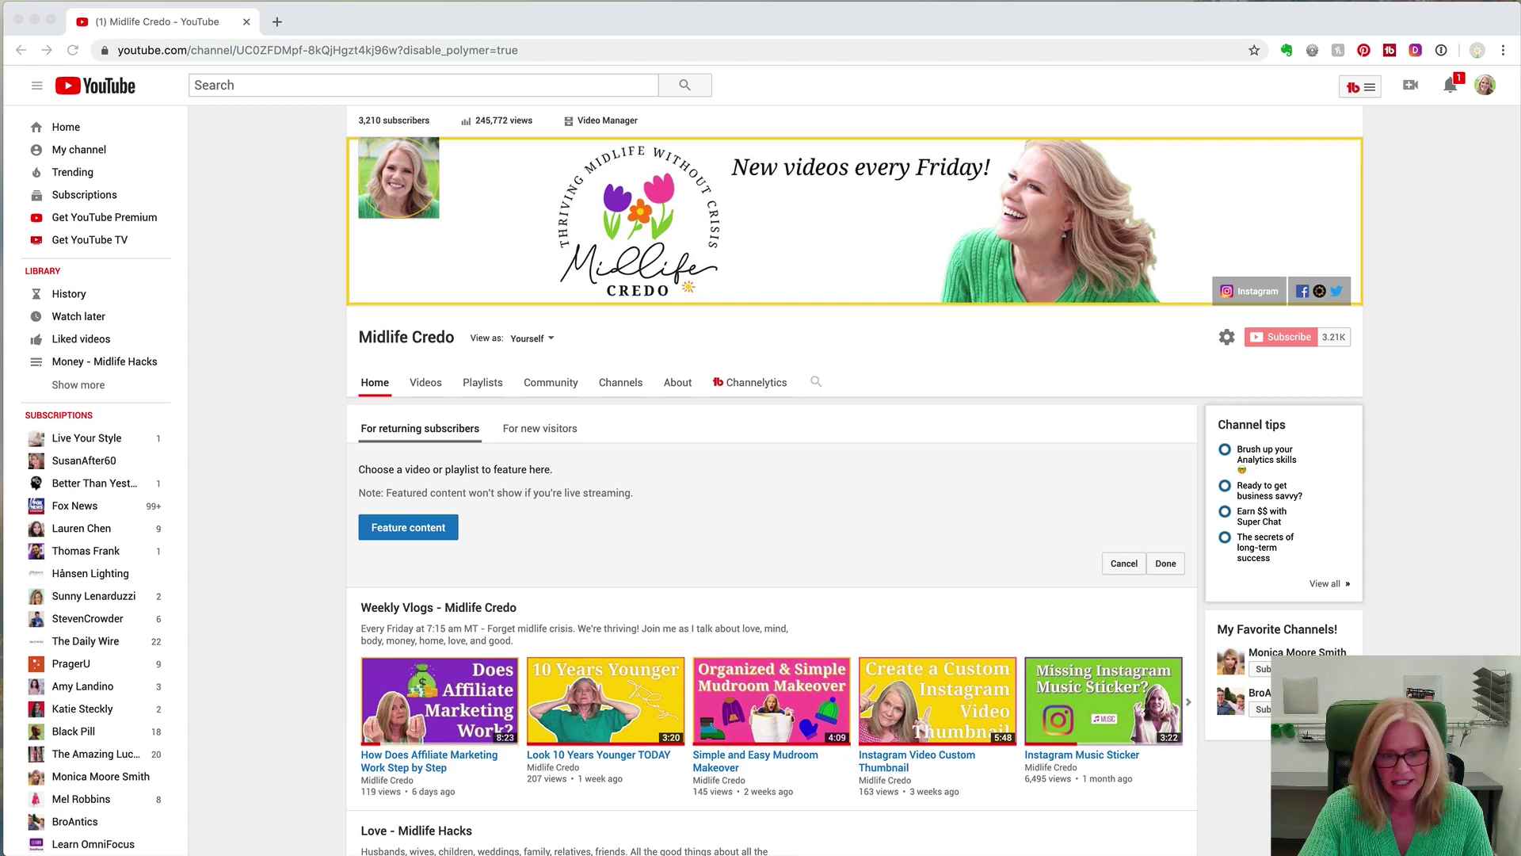
pyautogui.click(323, 619)
pyautogui.click(419, 528)
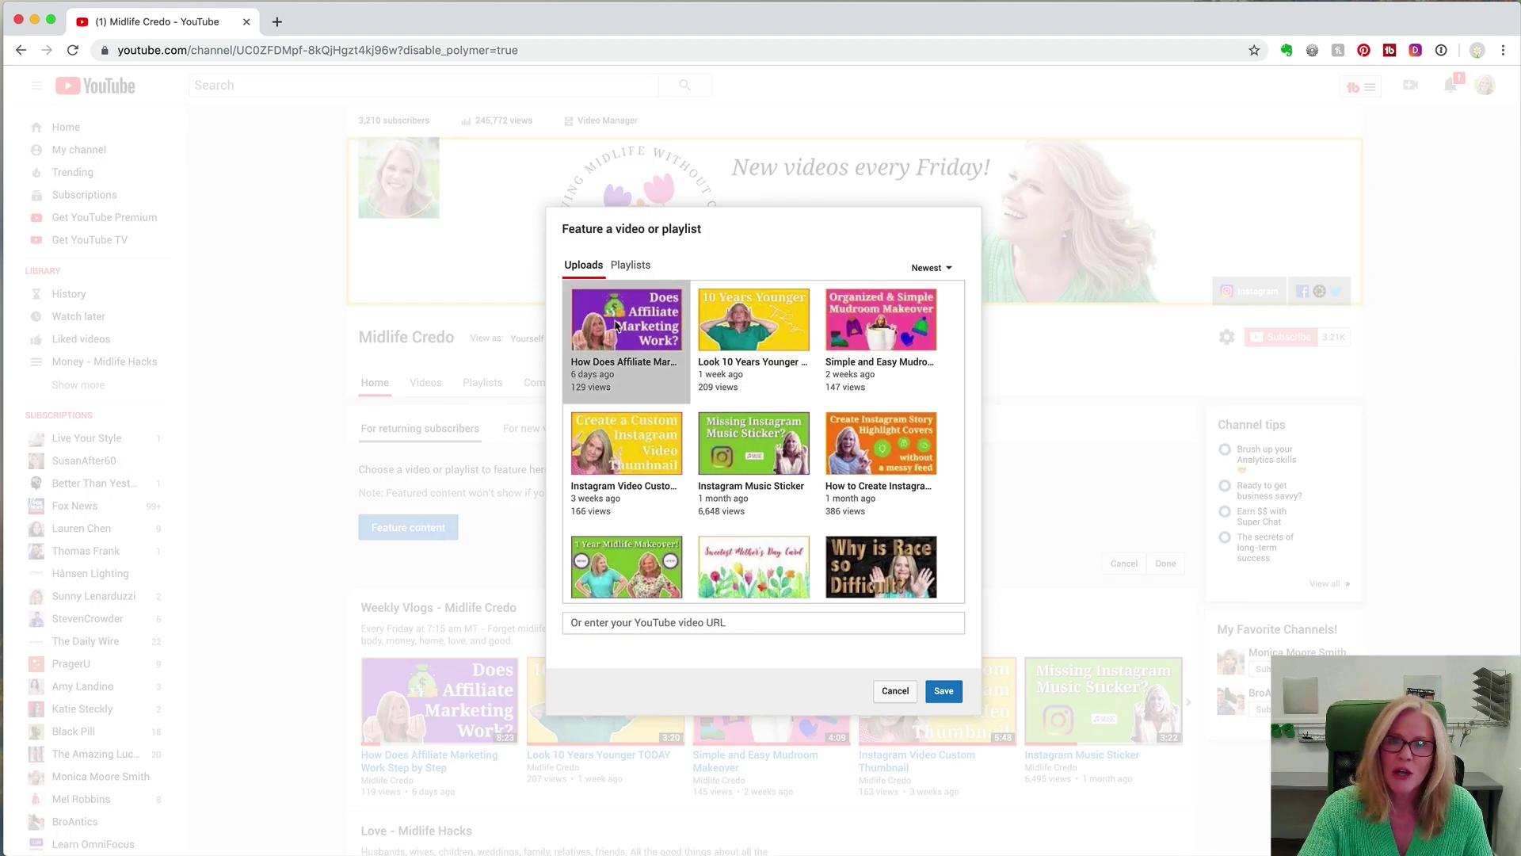
pyautogui.click(944, 693)
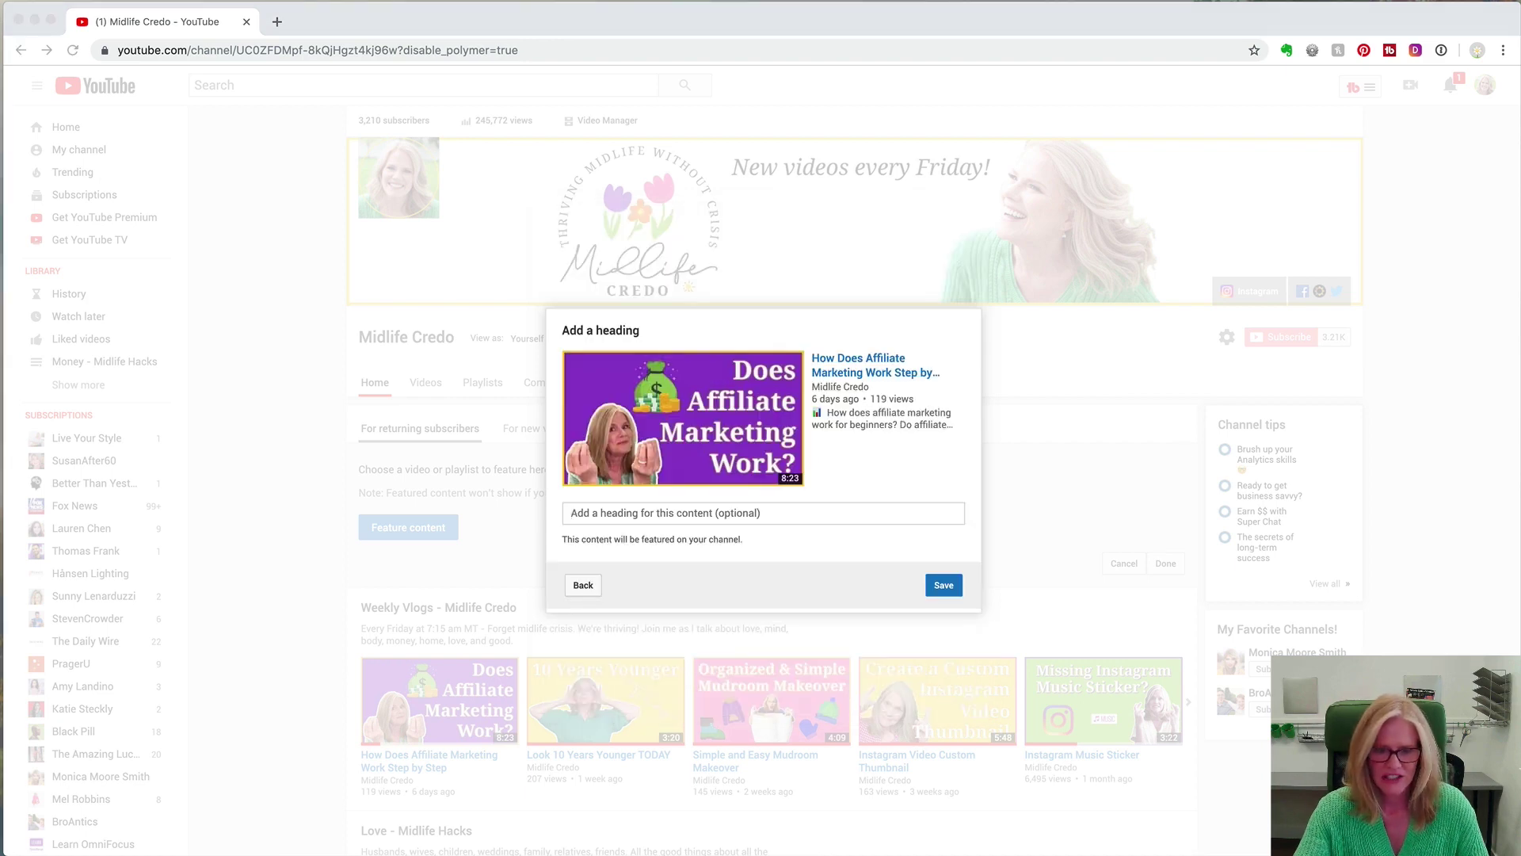
# Step: Give the featured video the heading 'Have You Tried Affiliate Marketing?', save, and finish editing
pyautogui.click(705, 511)
pyautogui.write('Have You Tried Affiliate Marketing?')
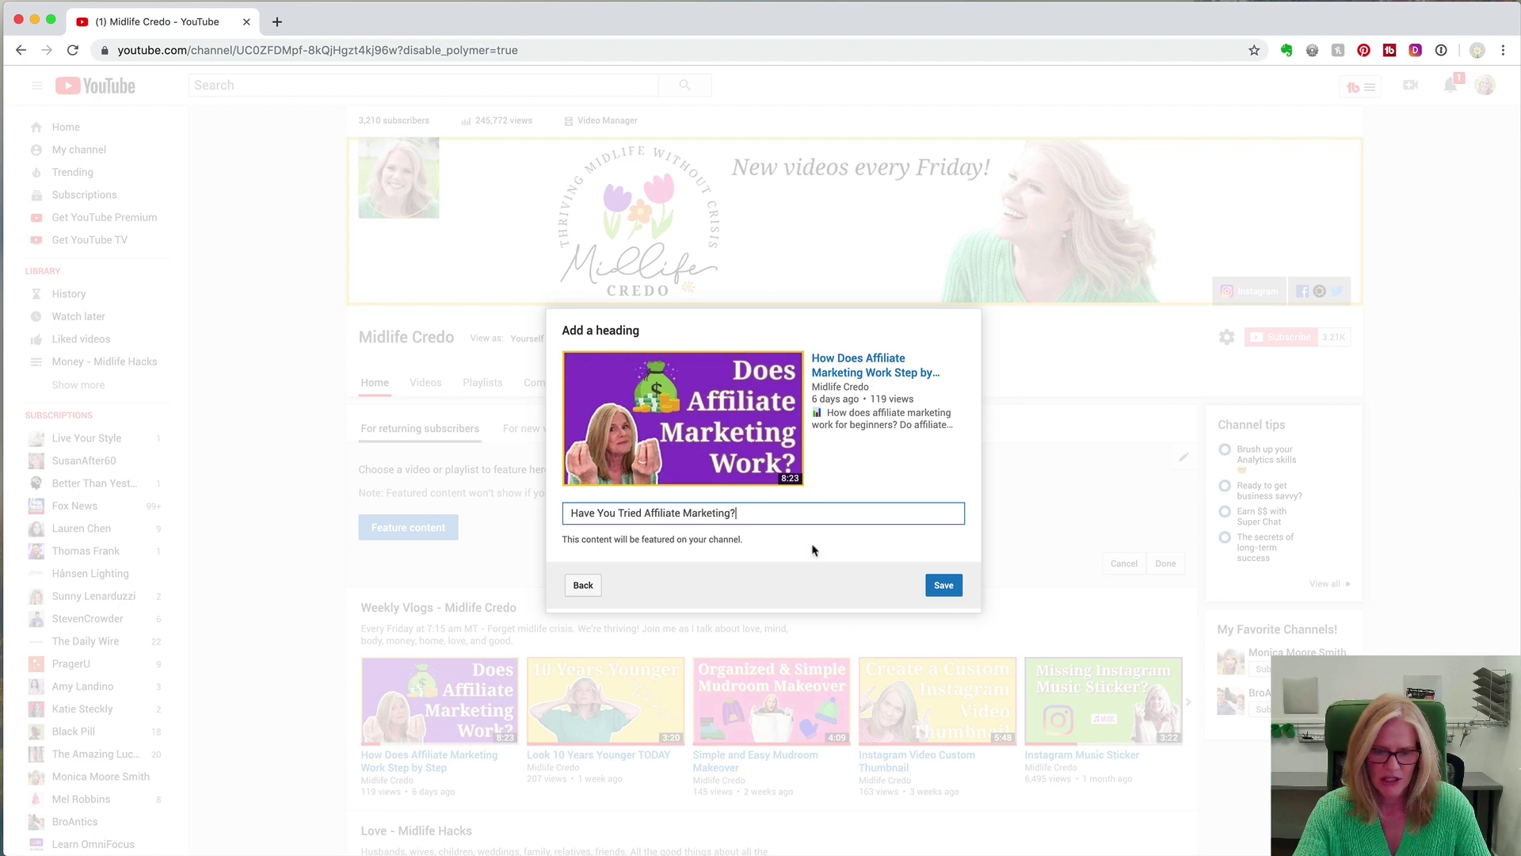
pyautogui.click(943, 586)
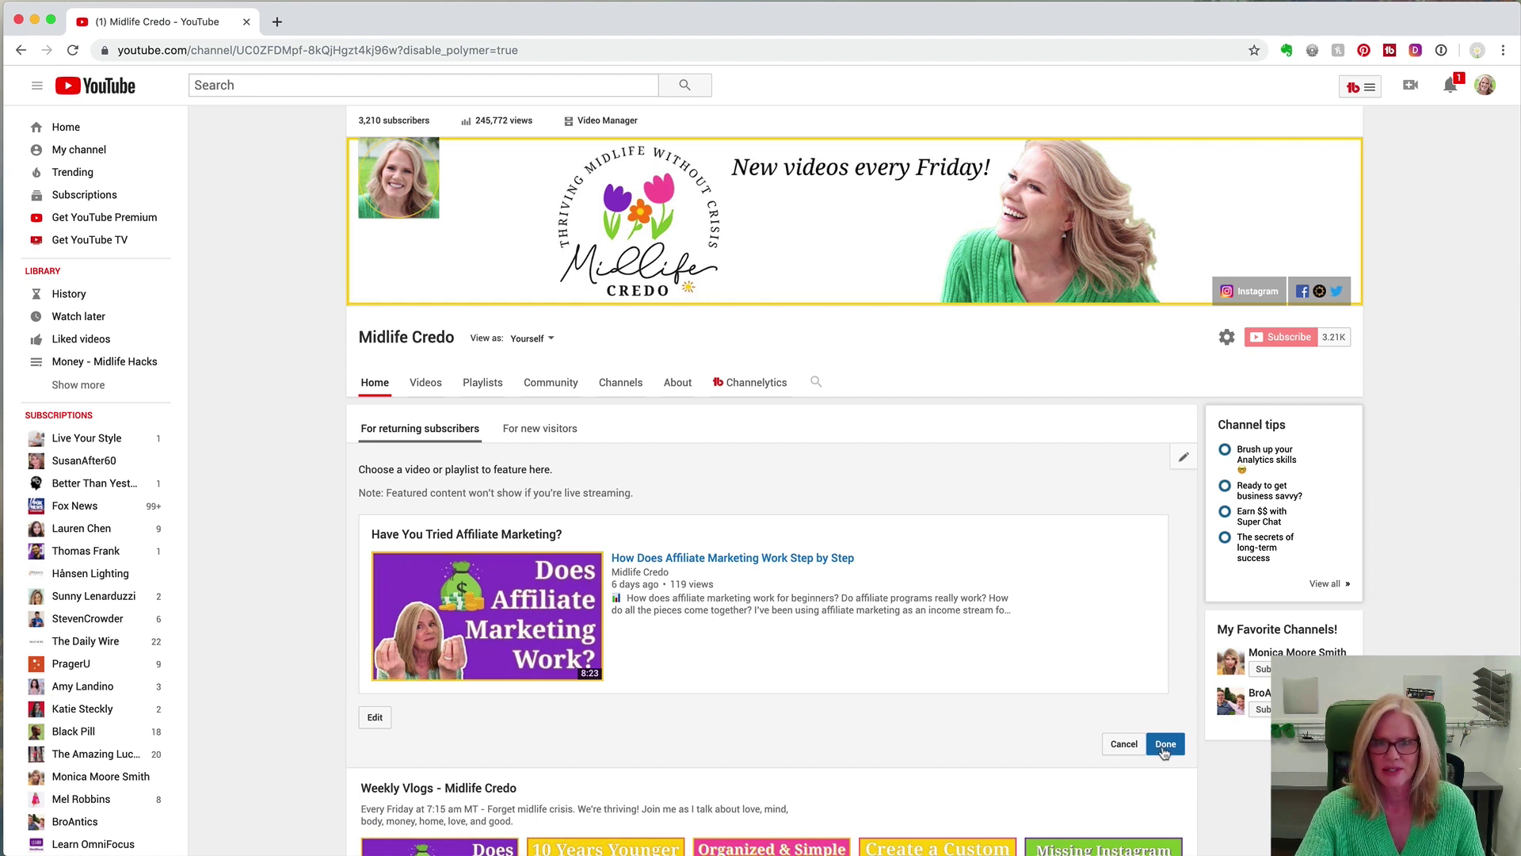
pyautogui.click(1165, 745)
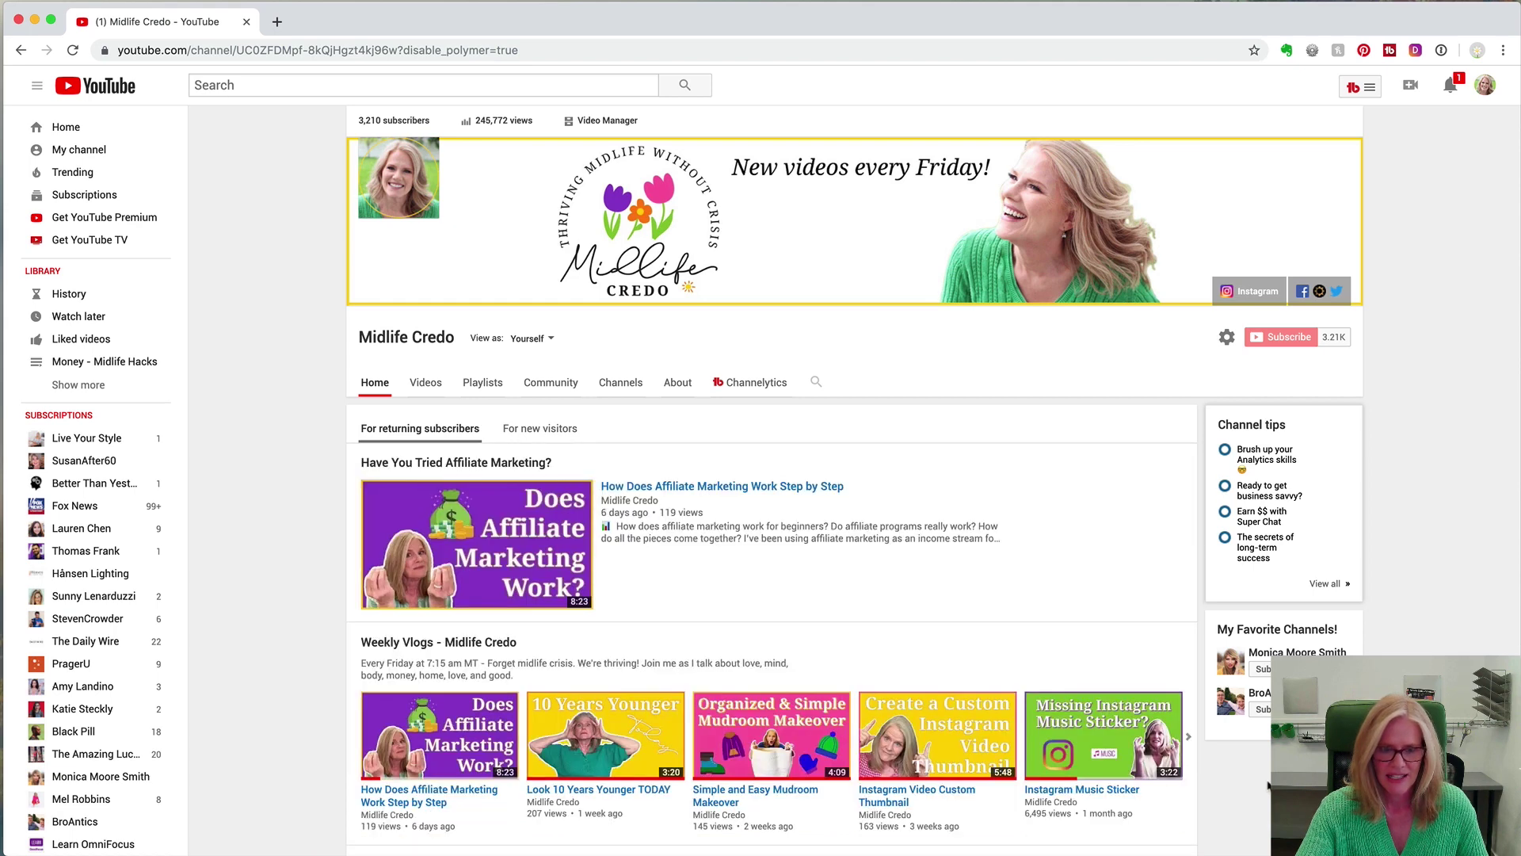
pyautogui.click(585, 428)
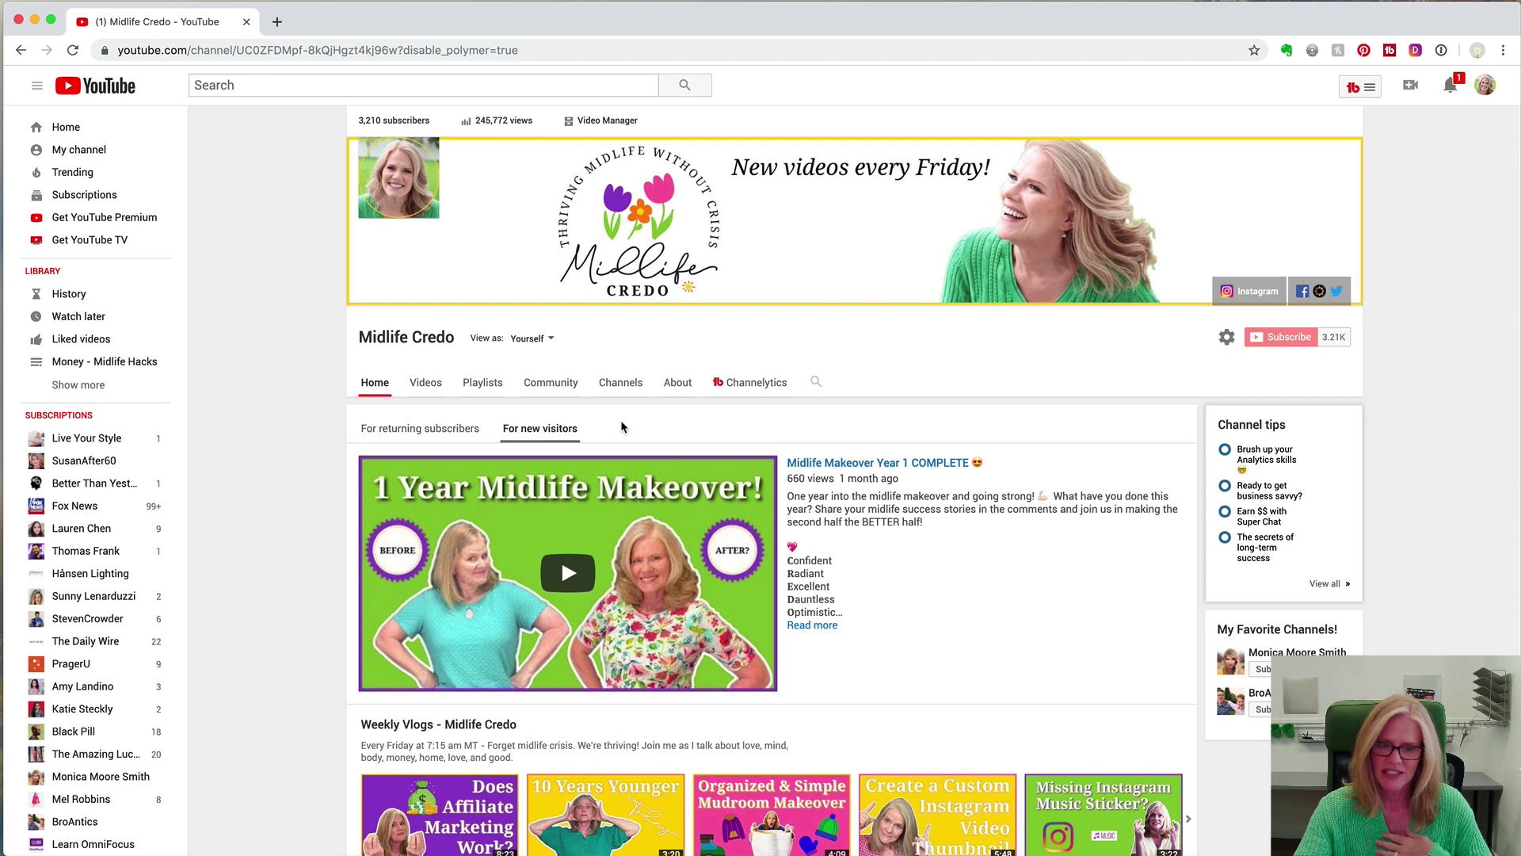
pyautogui.click(433, 431)
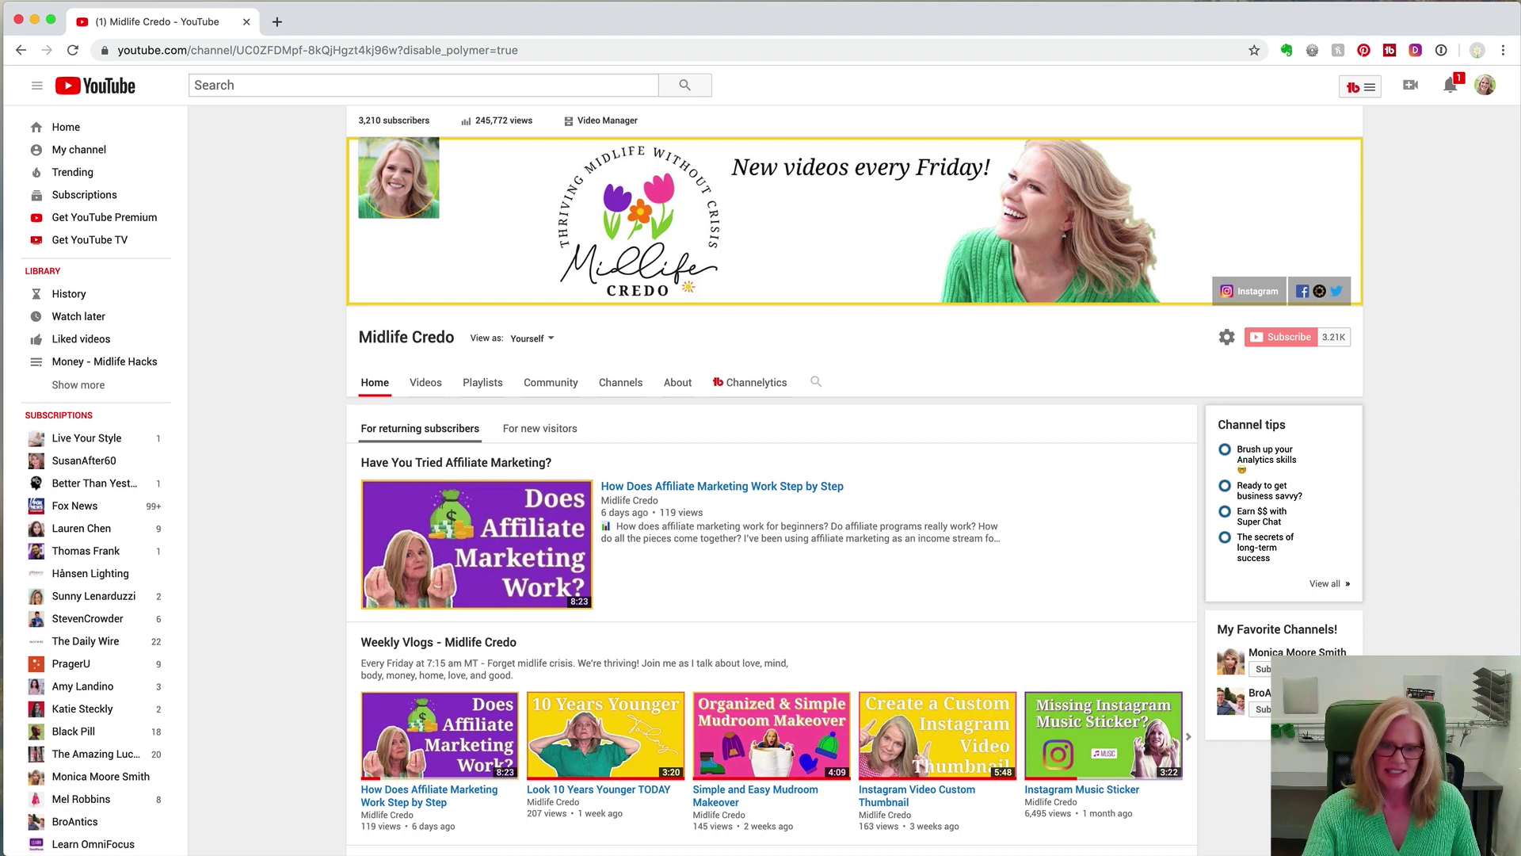
pyautogui.scroll(-3, 1296, 663)
pyautogui.scroll(3, 1296, 663)
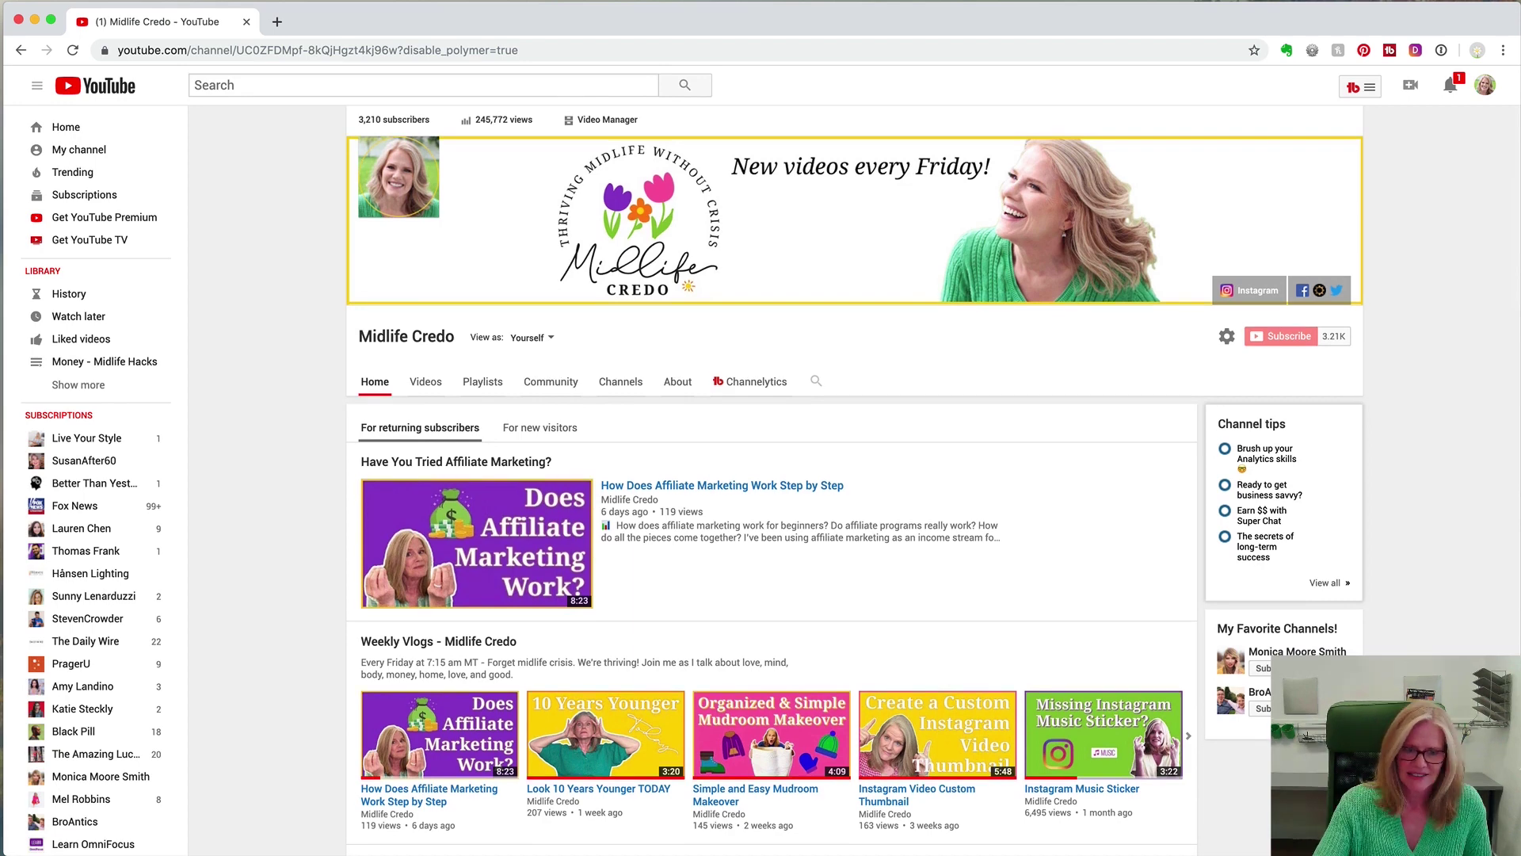
pyautogui.scroll(-2, 1296, 663)
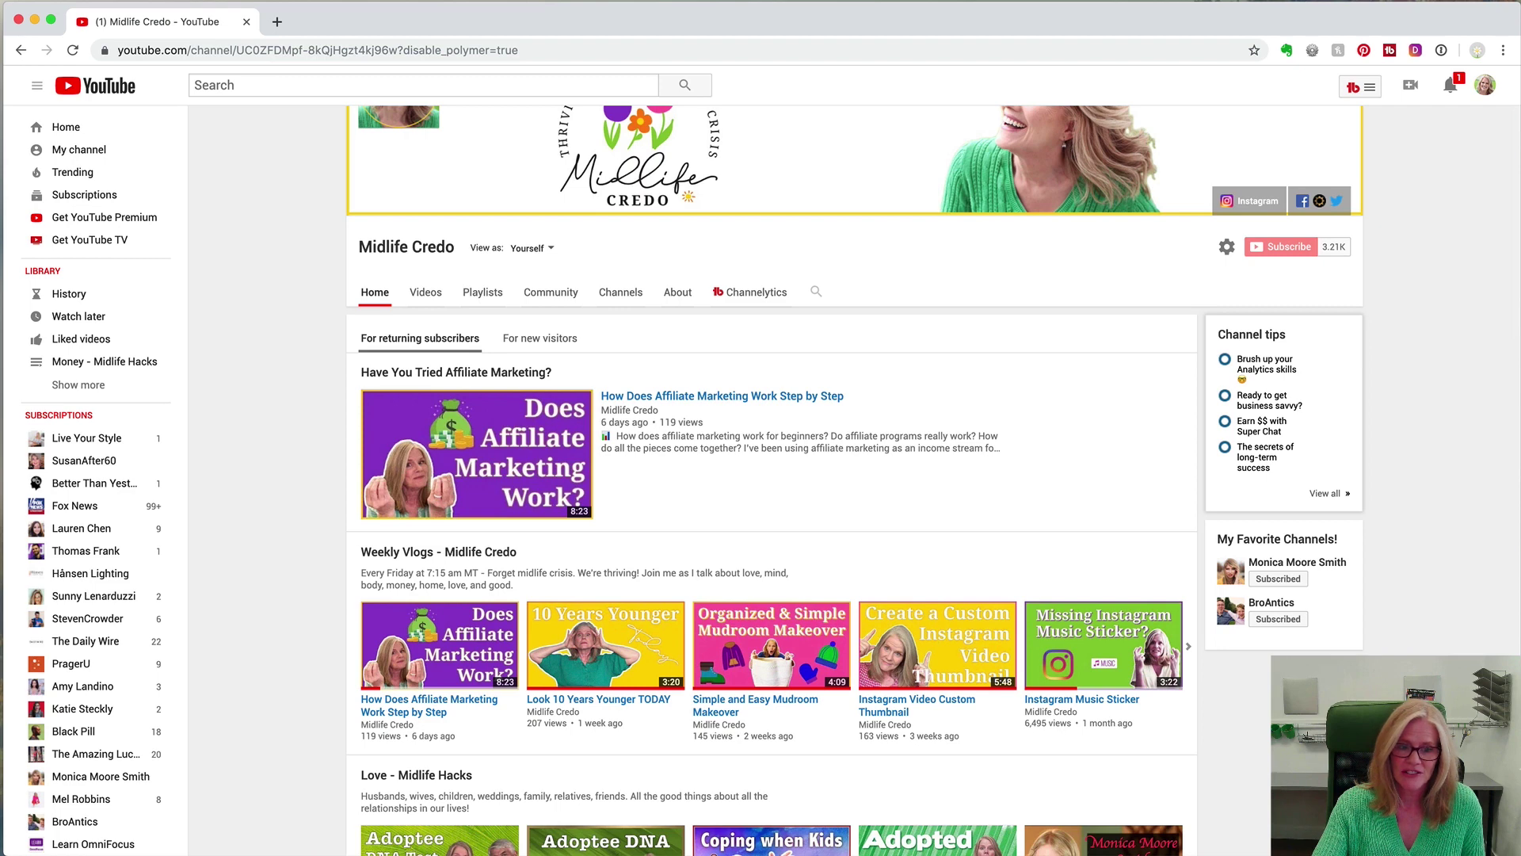
pyautogui.scroll(-2, 932, 480)
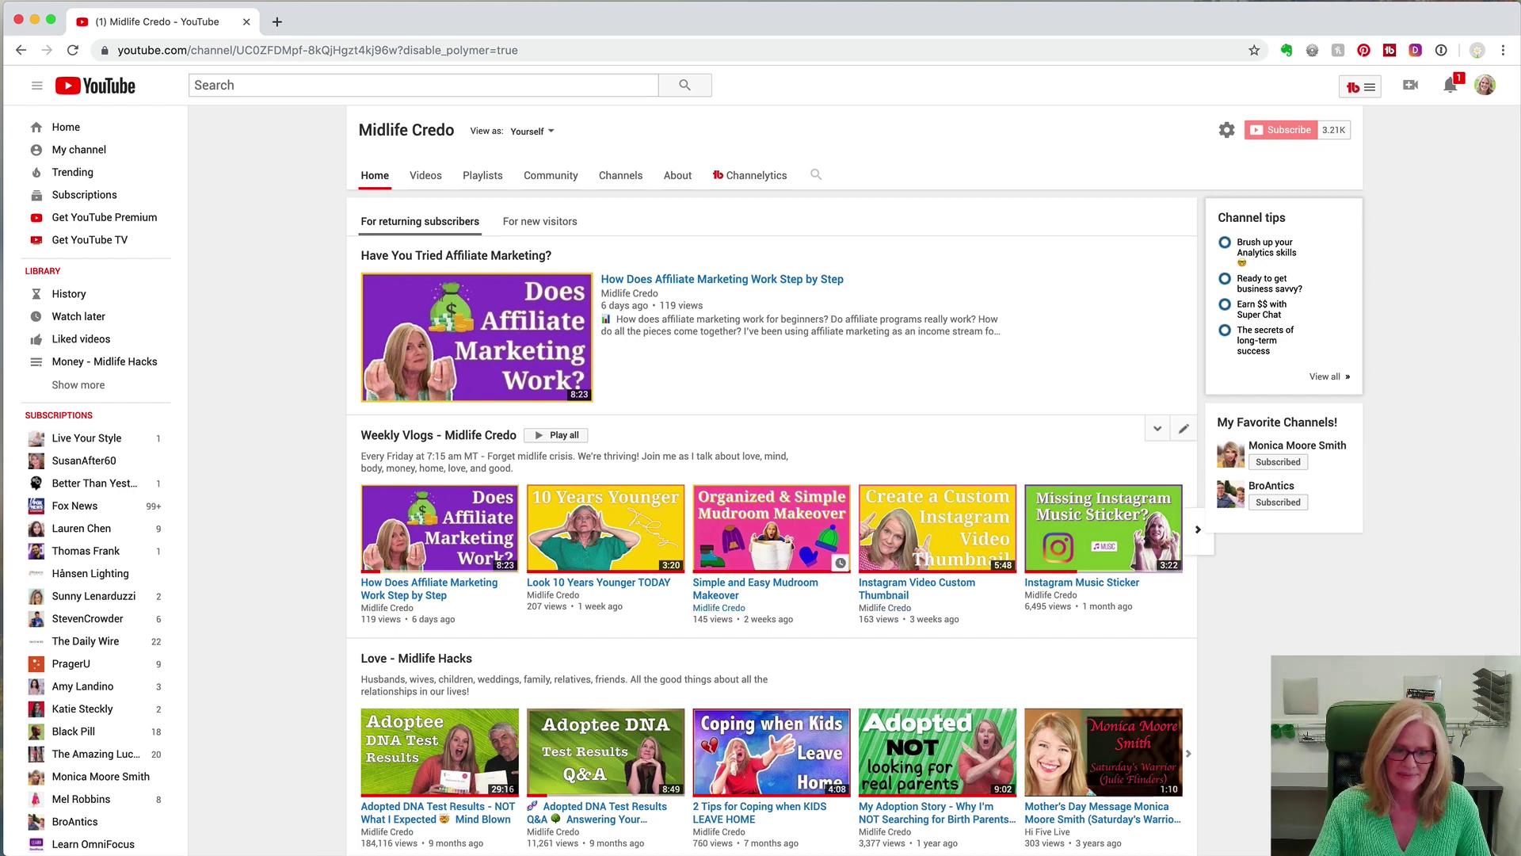
pyautogui.scroll(-3, 772, 475)
pyautogui.scroll(-1, 773, 476)
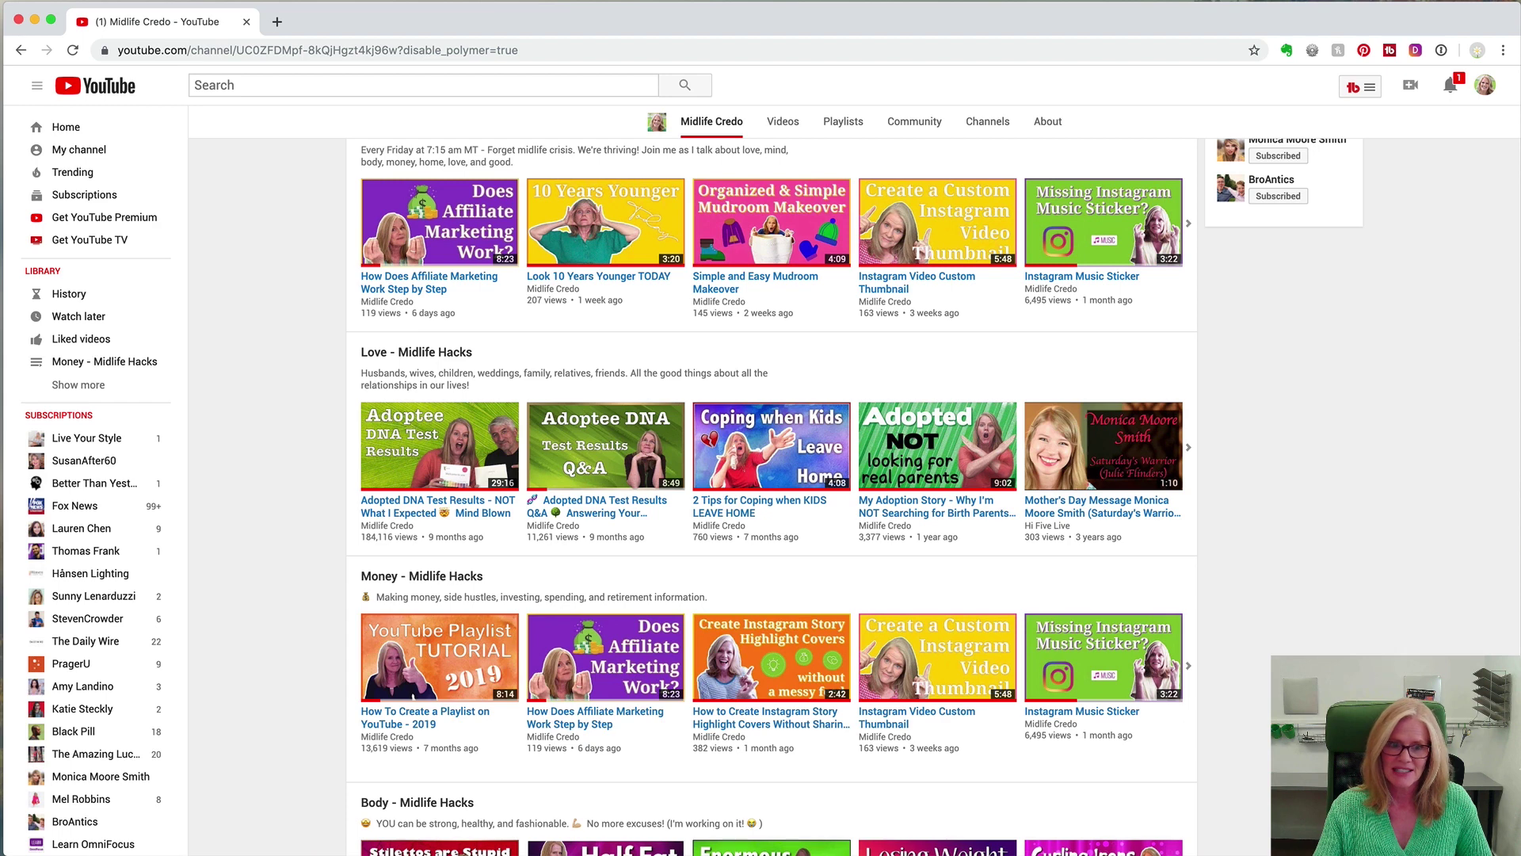
pyautogui.scroll(-5, 772, 496)
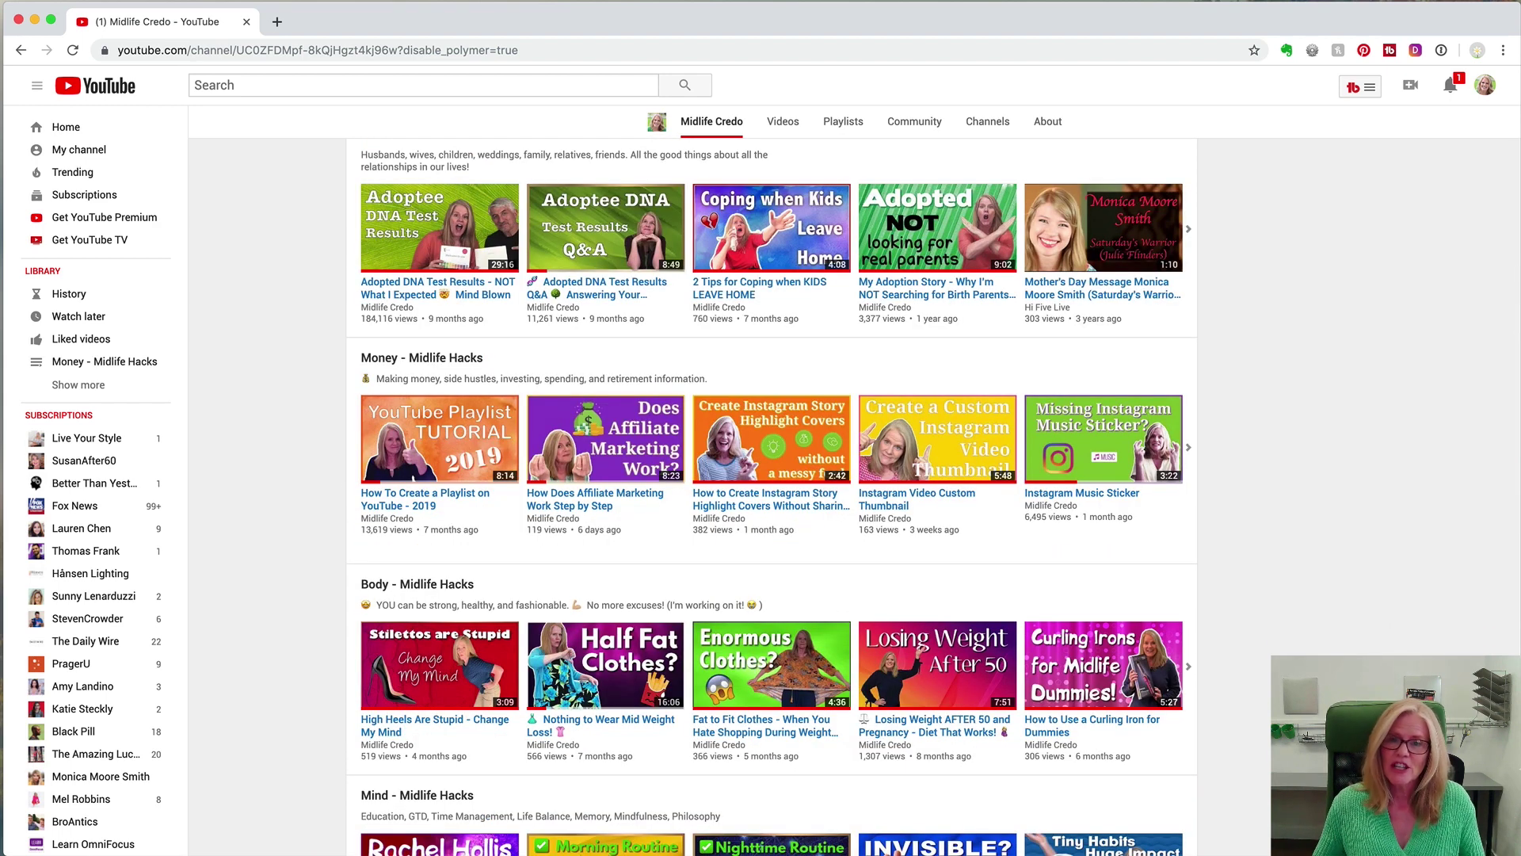
pyautogui.scroll(-3, 772, 475)
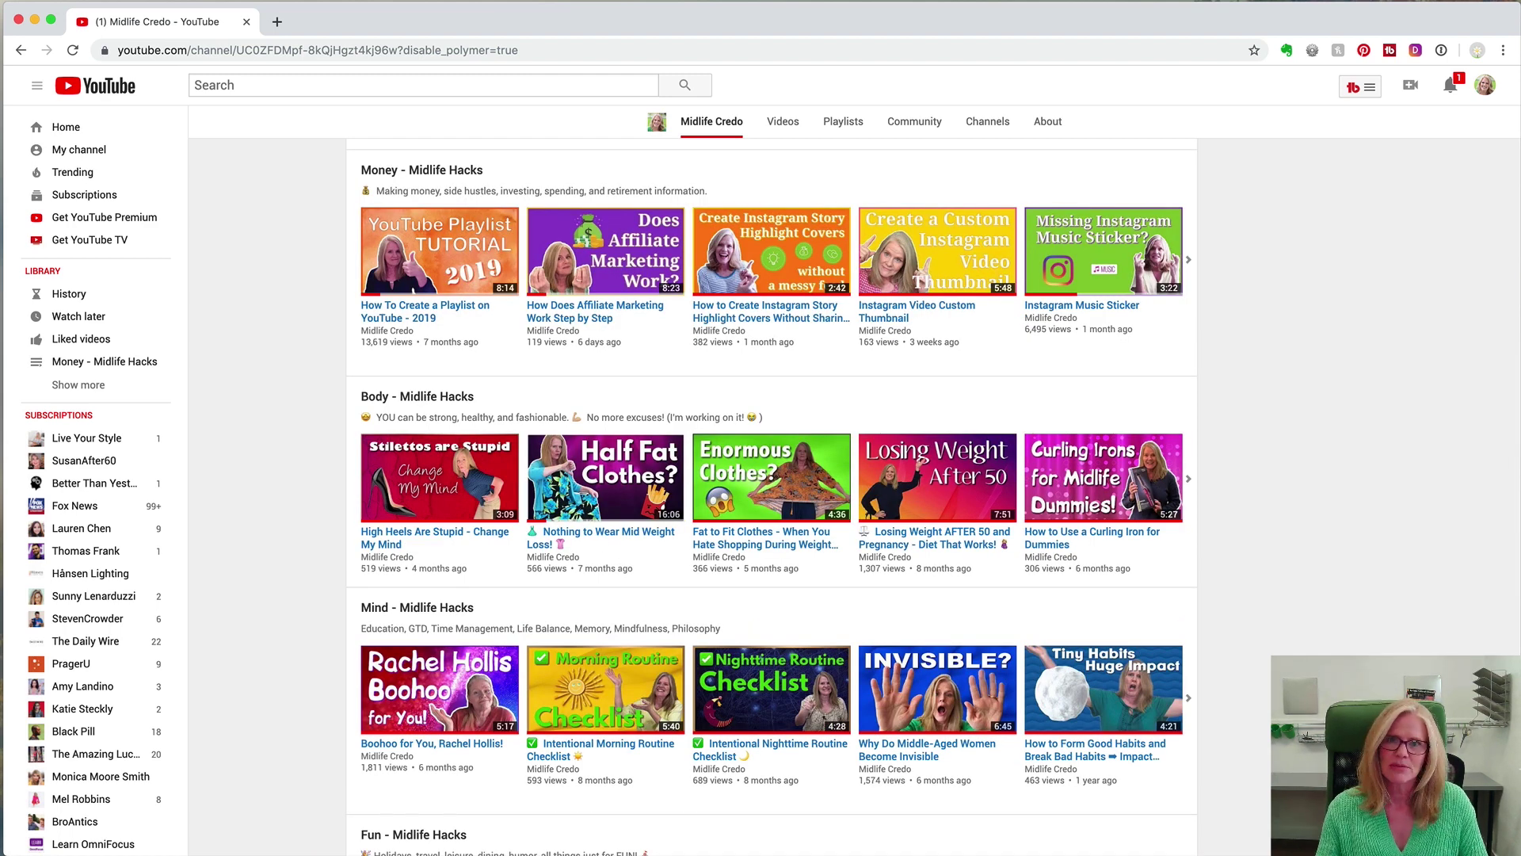
pyautogui.scroll(-12, 772, 497)
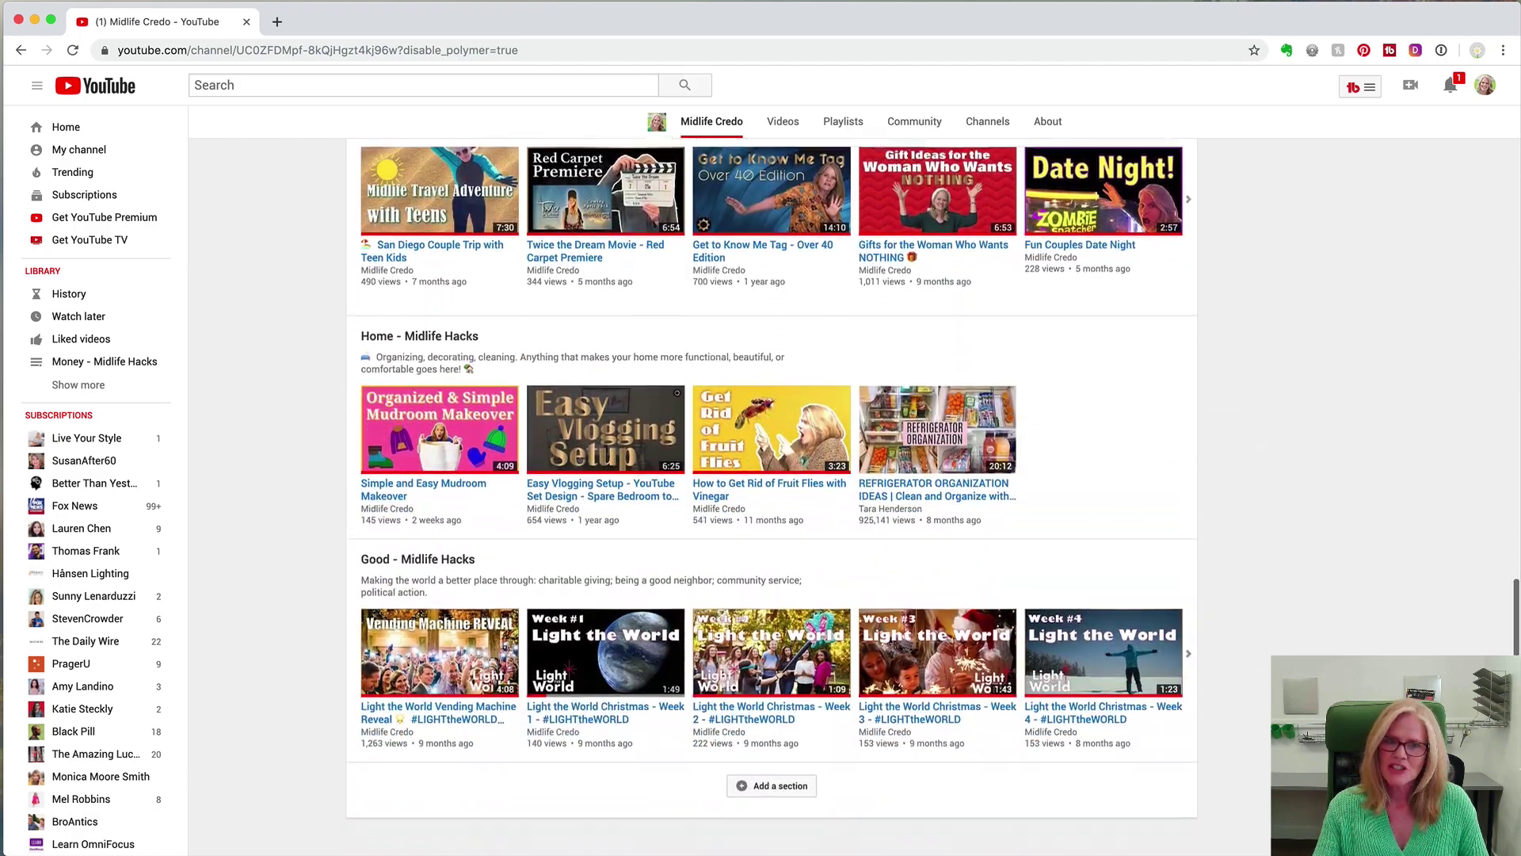
pyautogui.scroll(15, 772, 496)
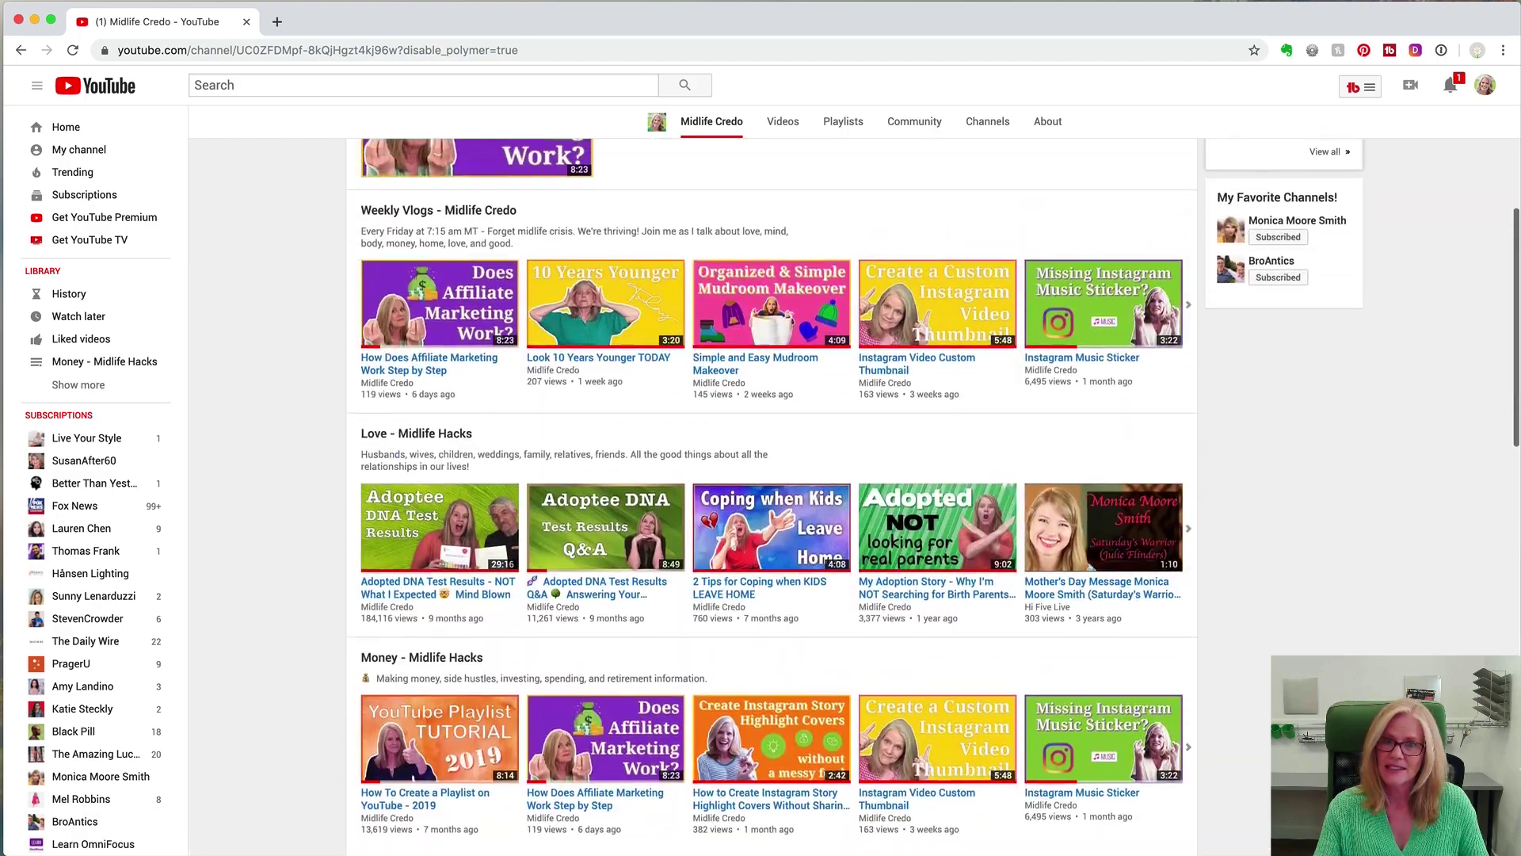
pyautogui.scroll(8, 288, 563)
pyautogui.scroll(-20, 289, 564)
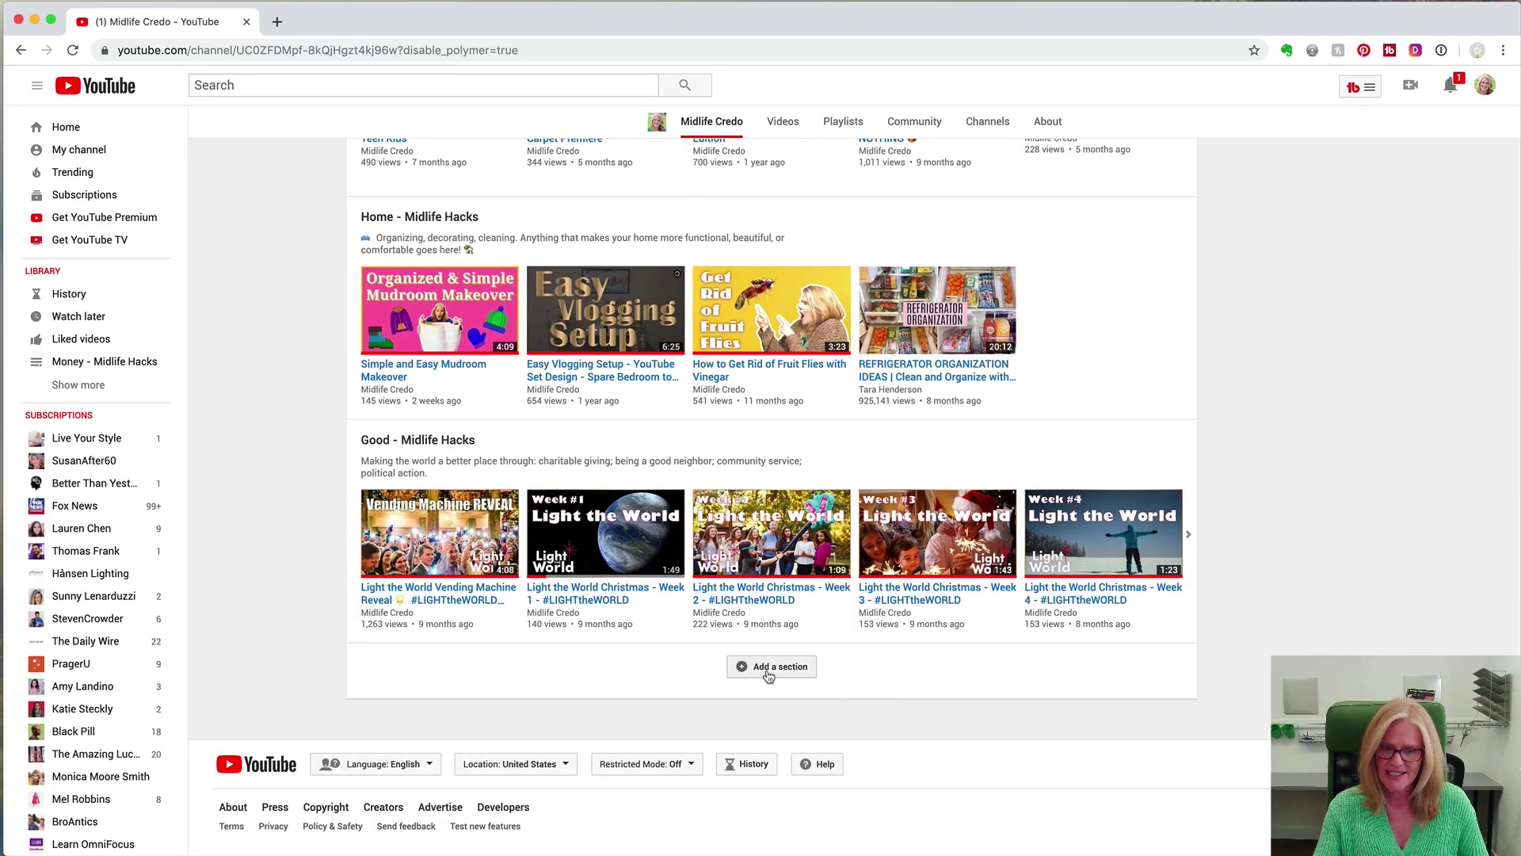
# Step: Add a new home section with Single playlist content and a Vertical list layout
pyautogui.click(769, 674)
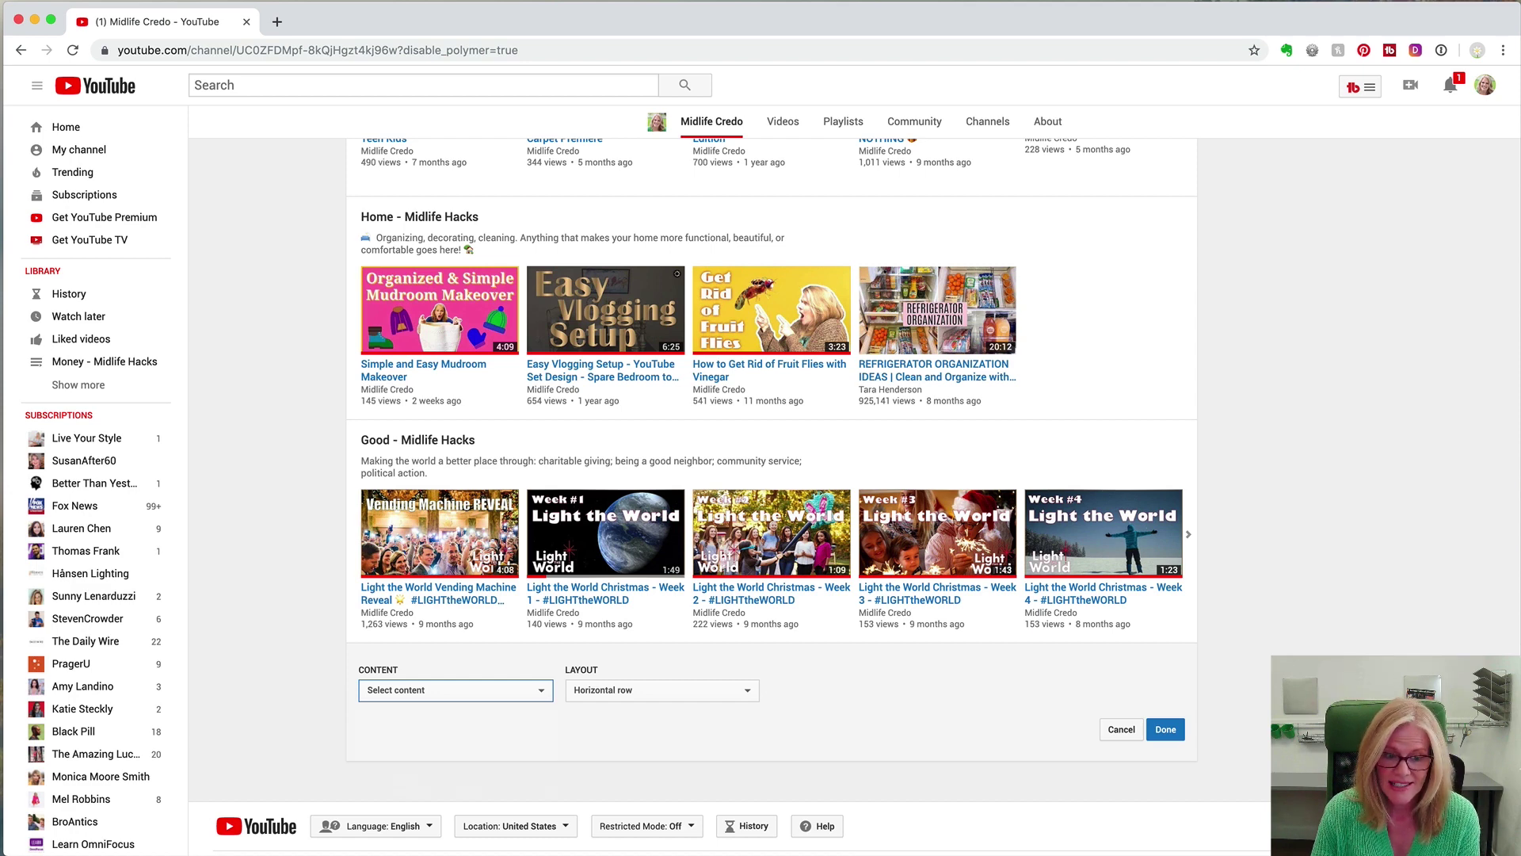
pyautogui.click(544, 691)
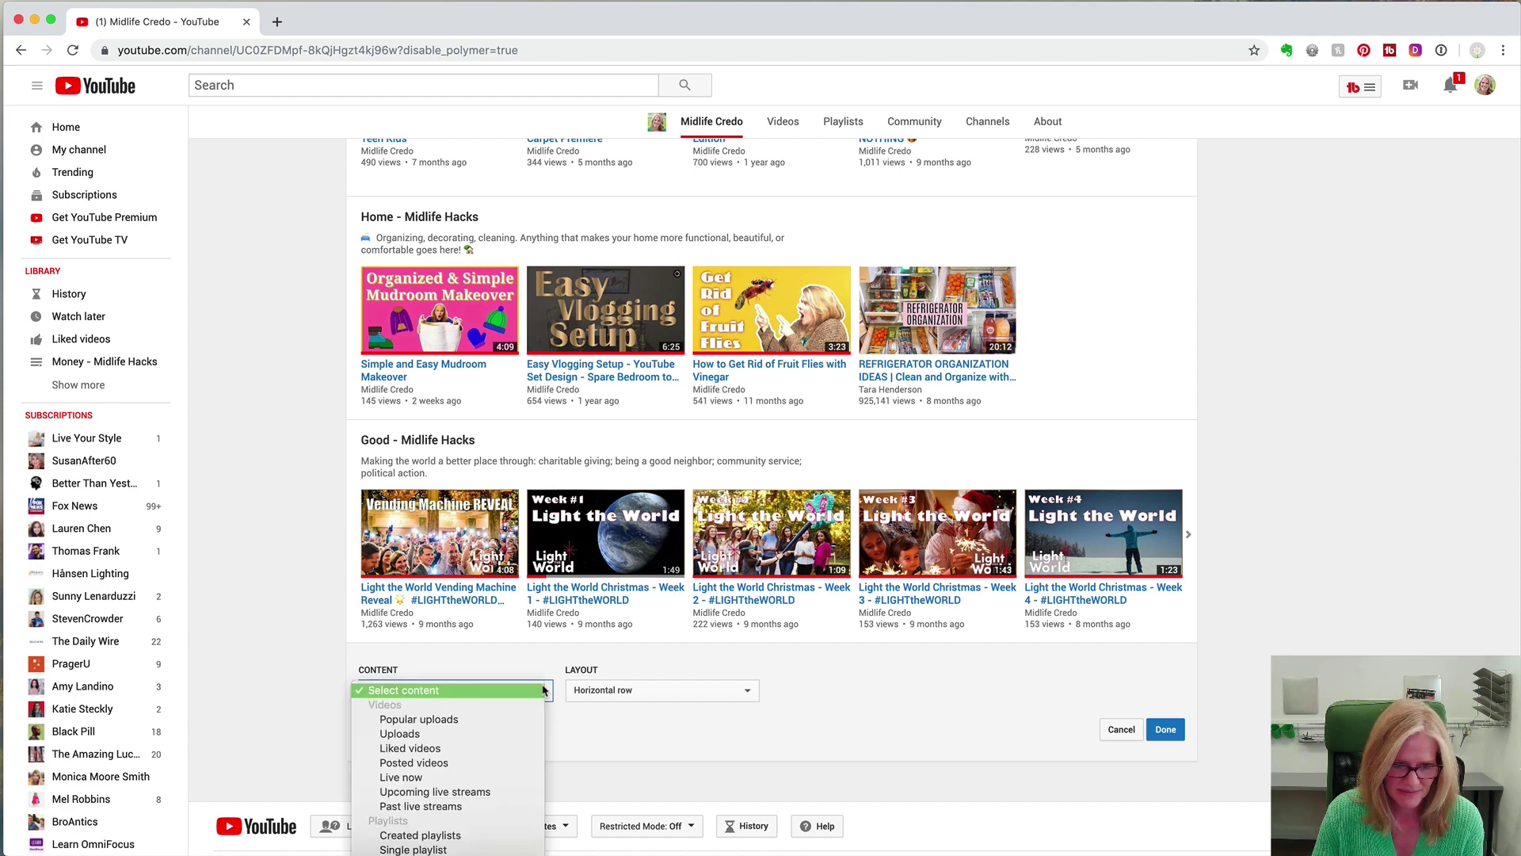
pyautogui.click(468, 850)
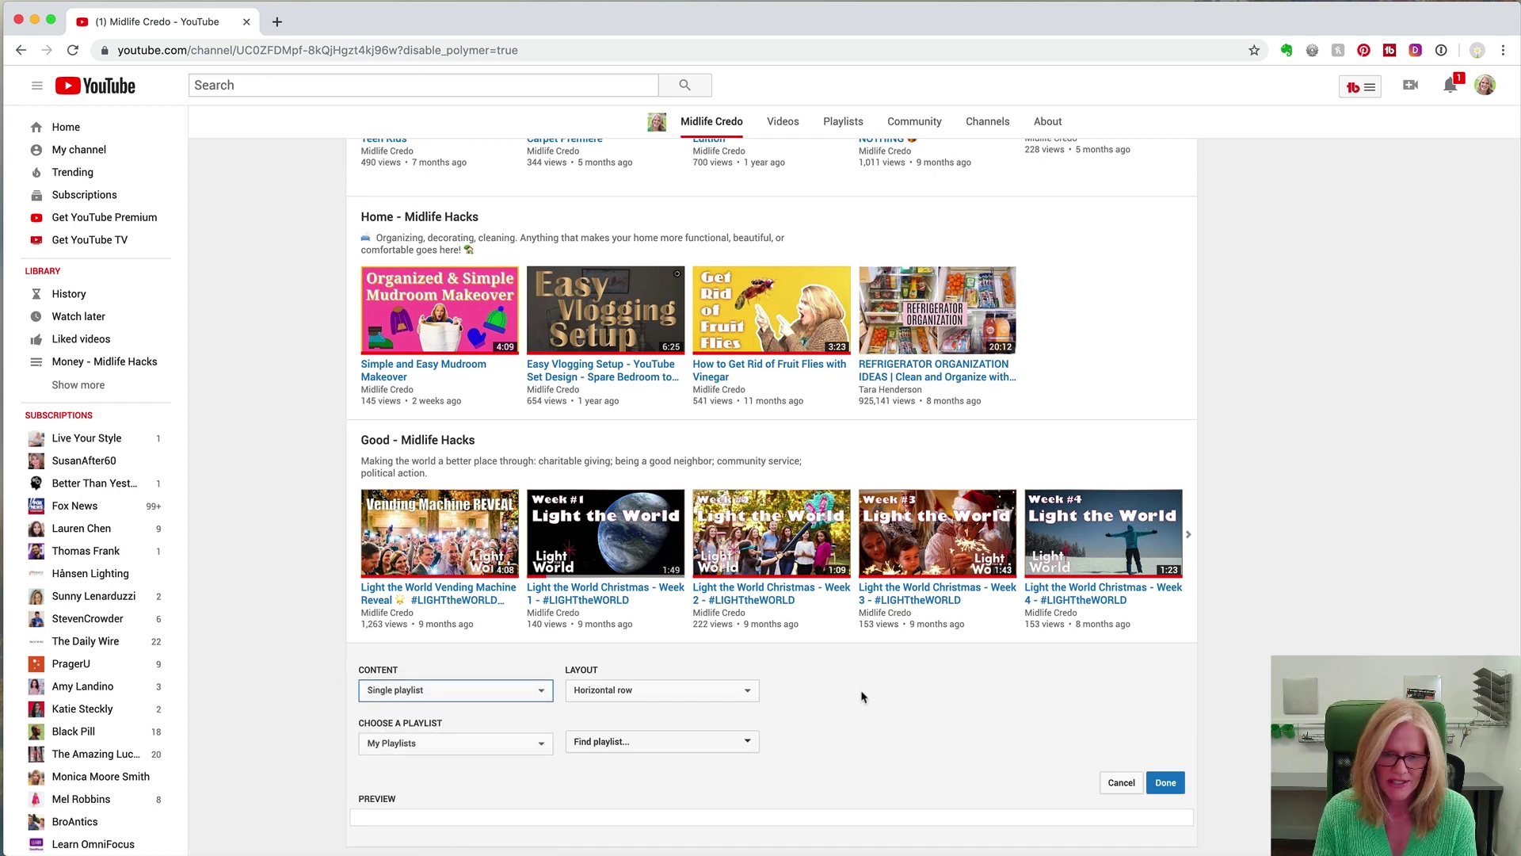
pyautogui.click(736, 695)
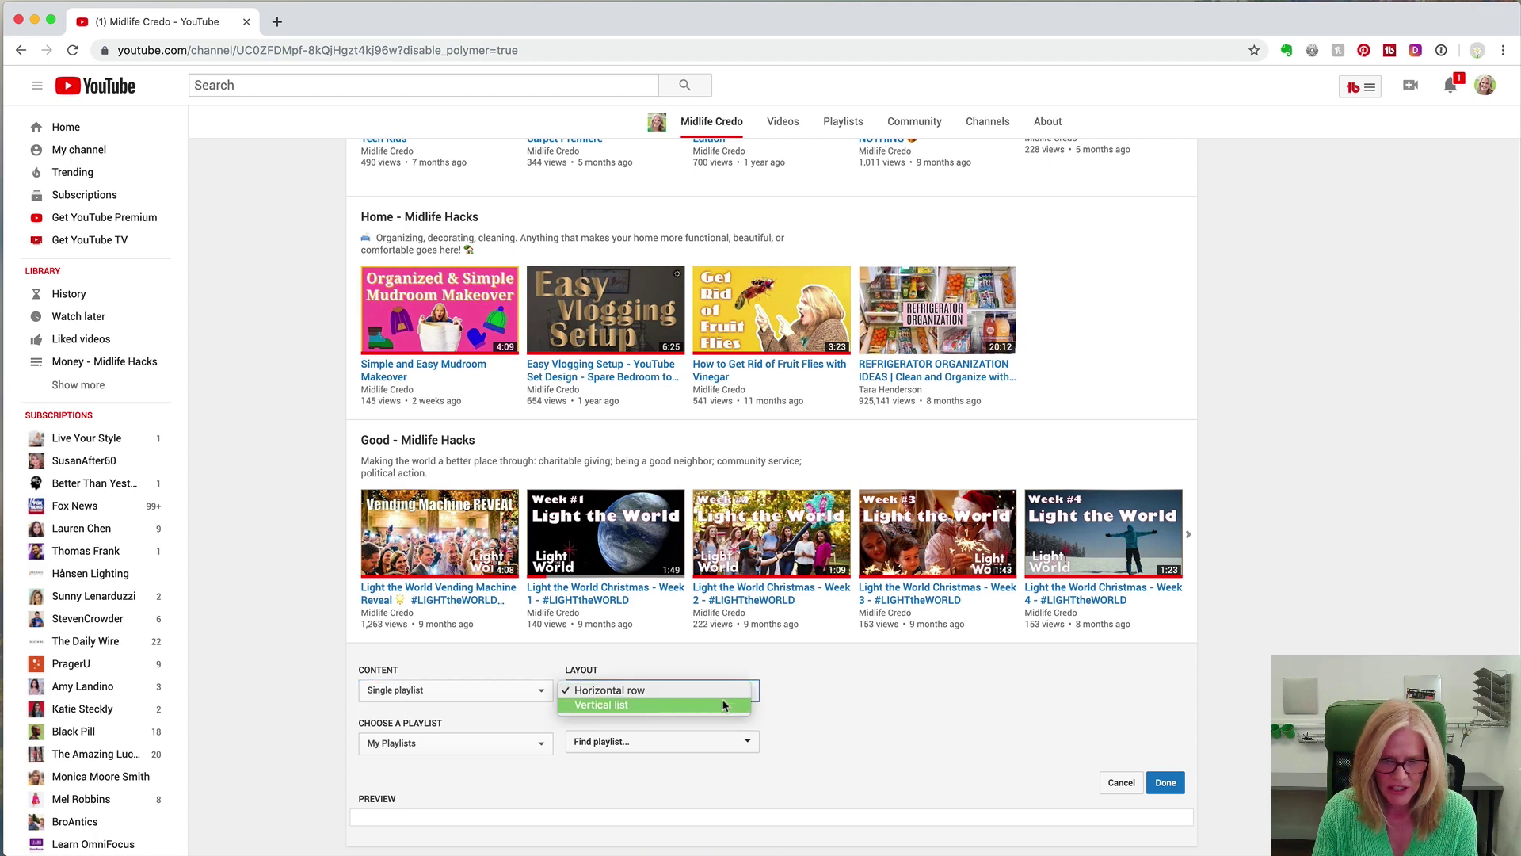
pyautogui.click(725, 705)
pyautogui.scroll(-3, 1003, 668)
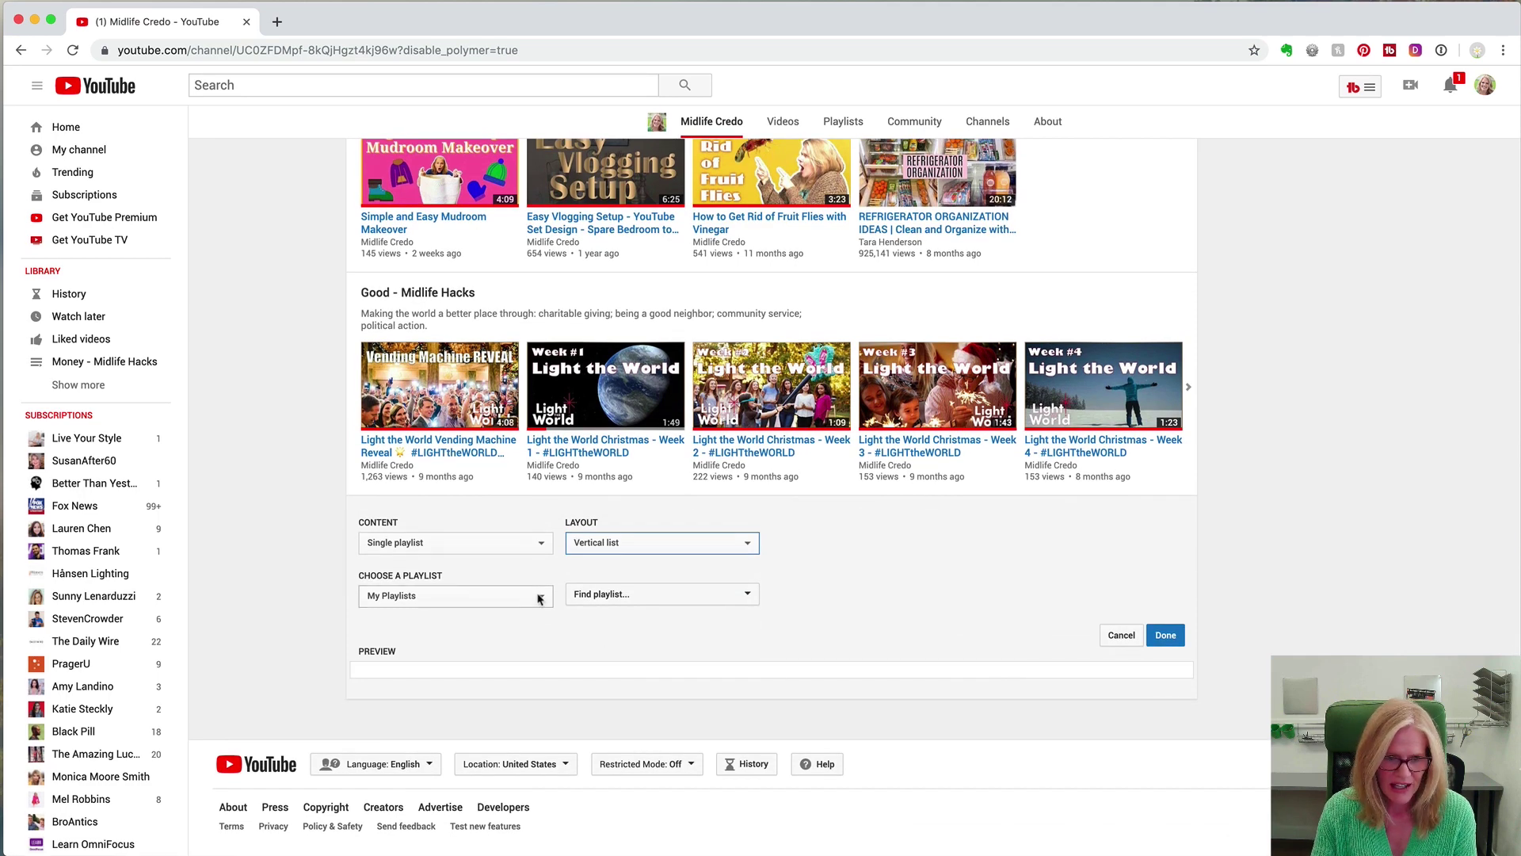
pyautogui.click(492, 595)
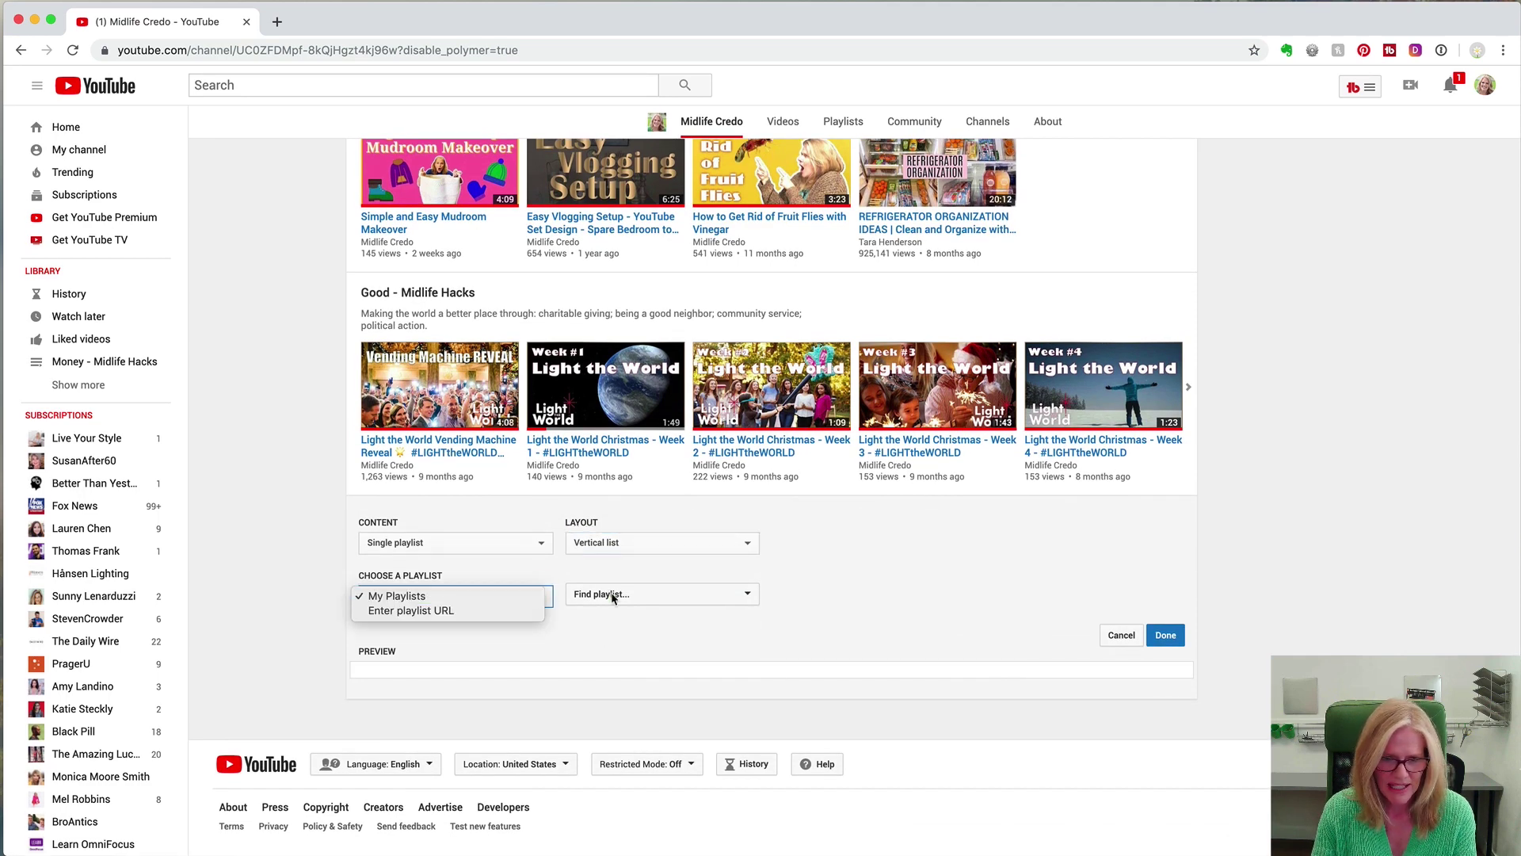
# Step: Choose the GTD - Schedules and Organizing playlist for the new section and save it
pyautogui.click(704, 621)
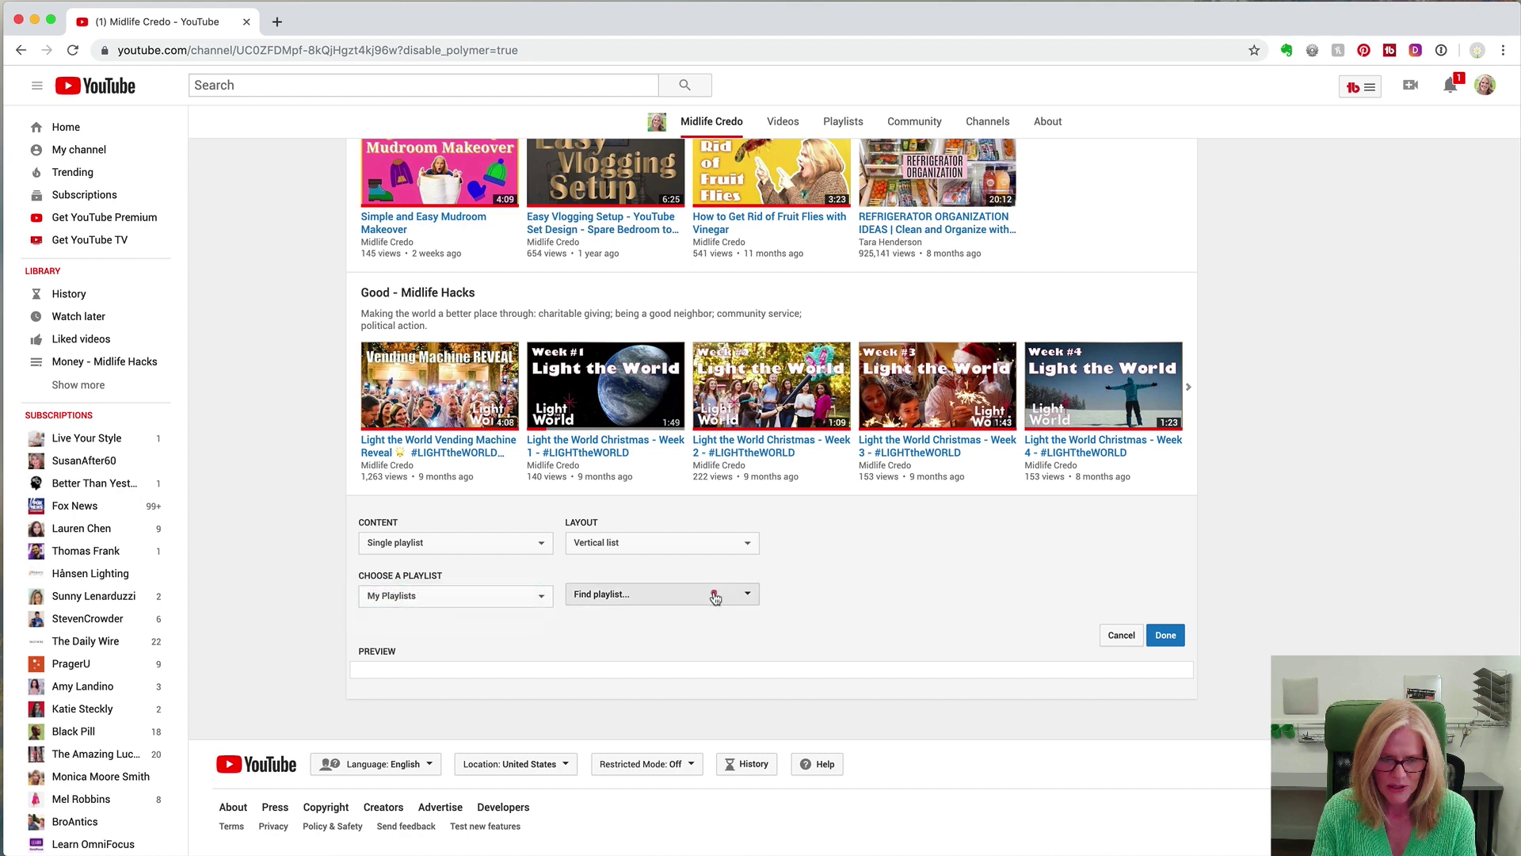
pyautogui.click(712, 592)
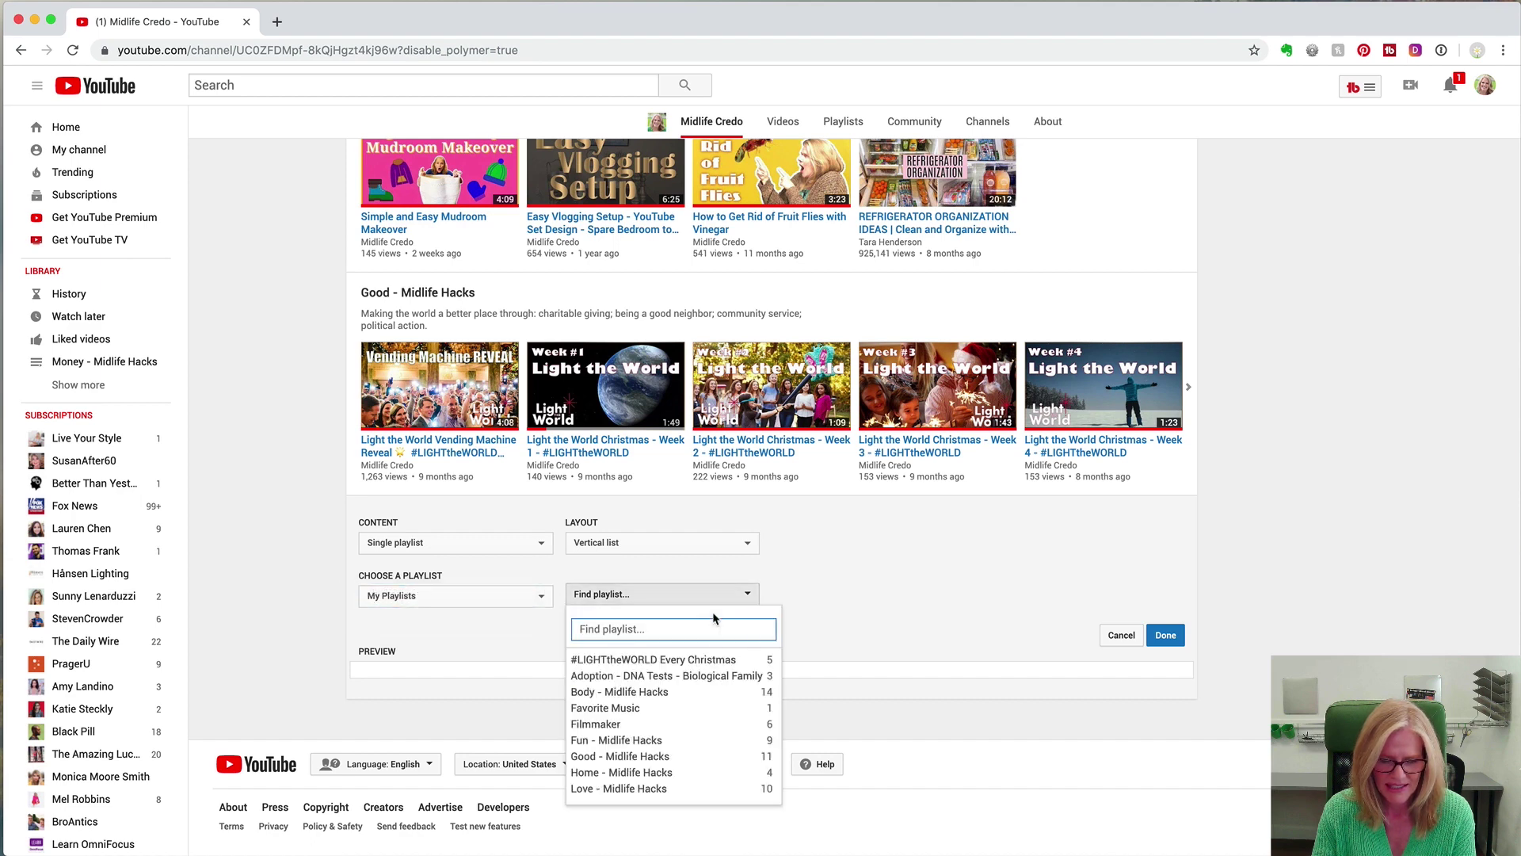
pyautogui.scroll(-2, 702, 733)
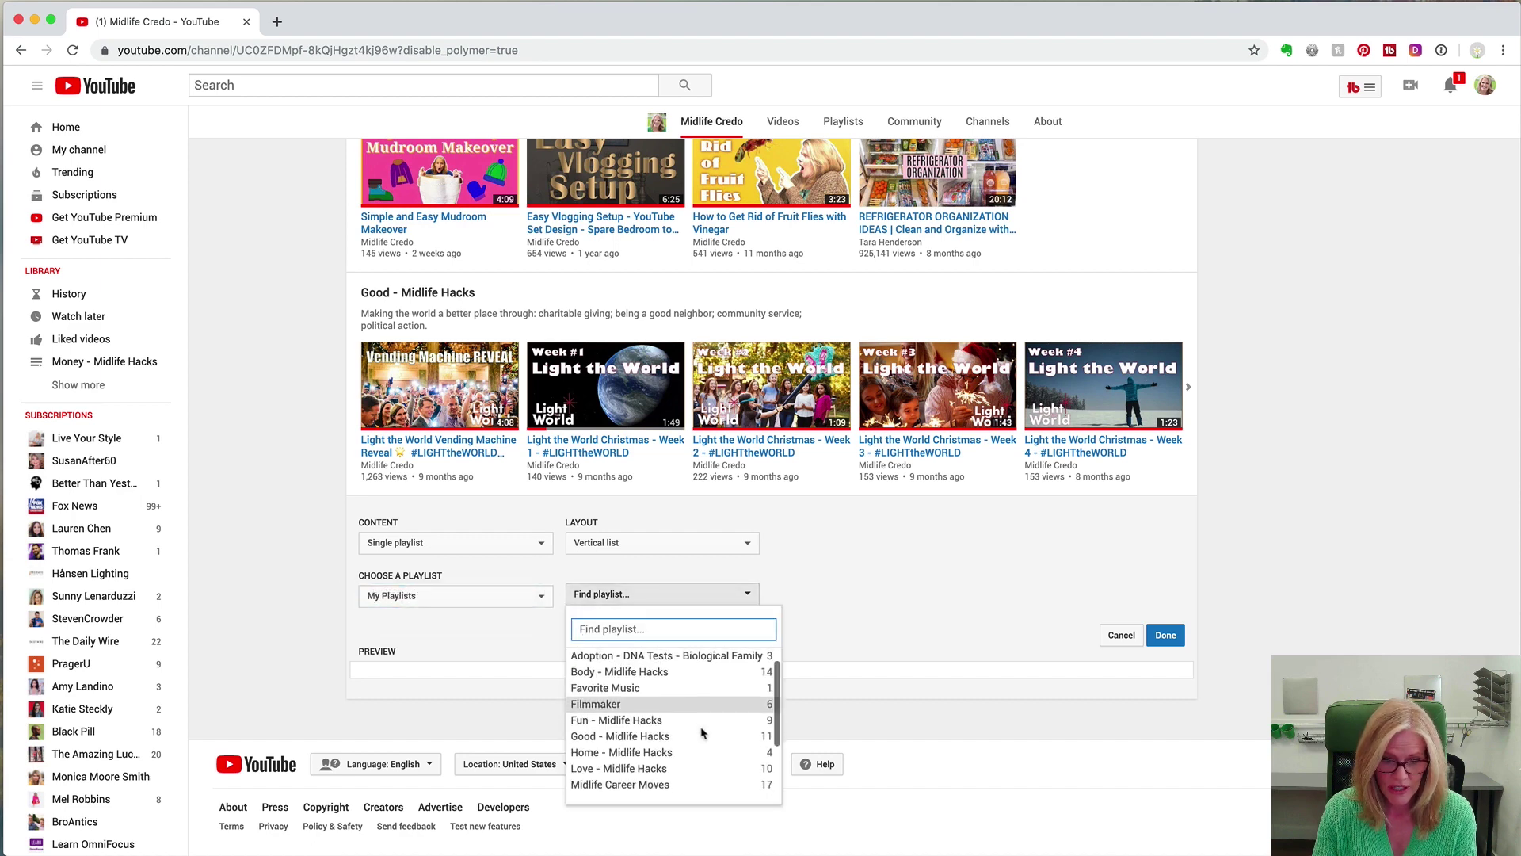
pyautogui.scroll(-4, 700, 726)
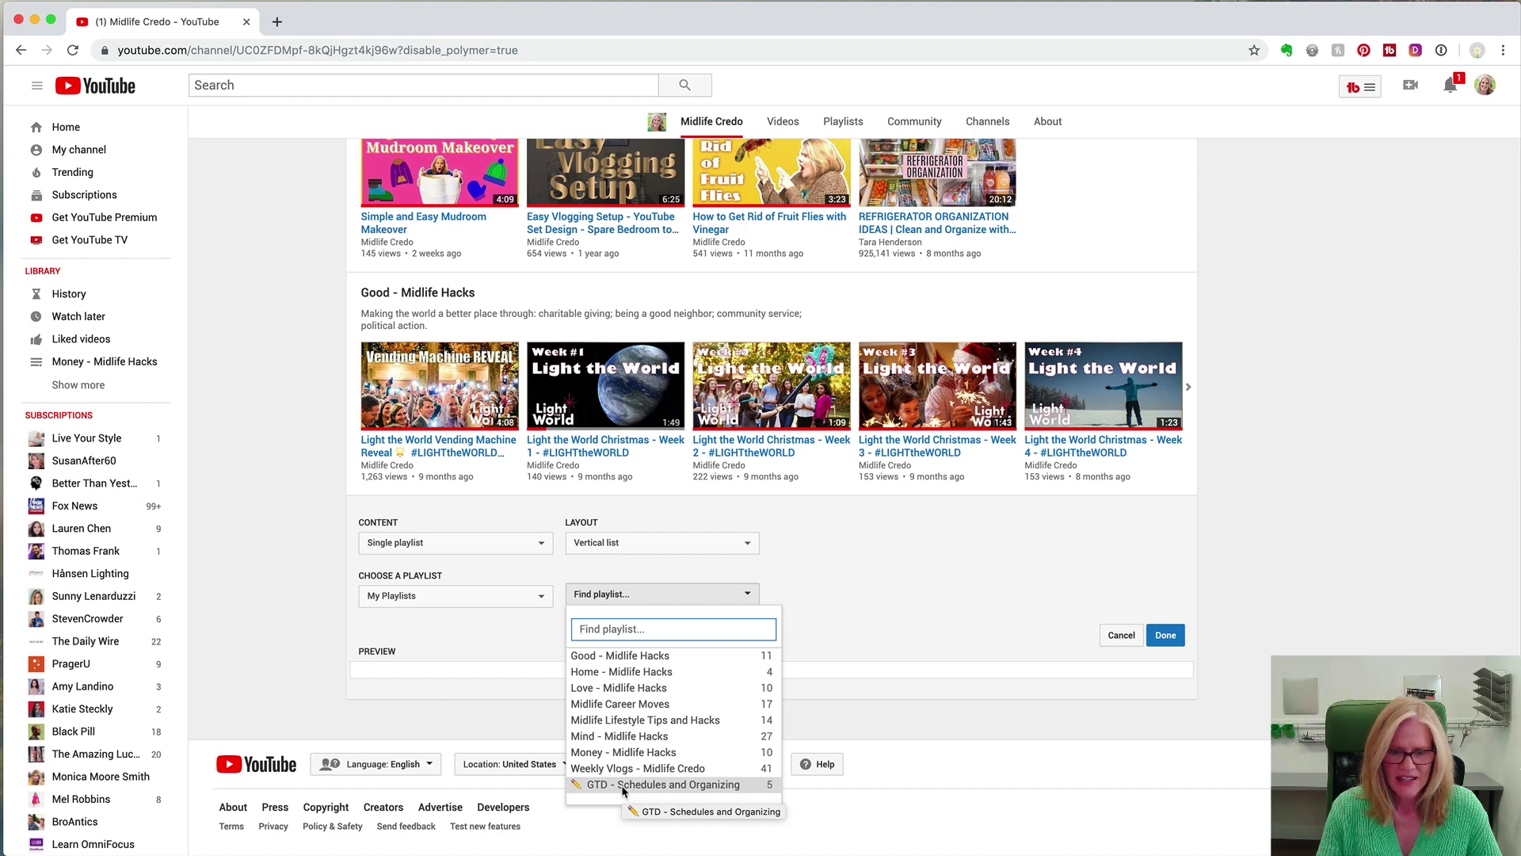
pyautogui.click(623, 786)
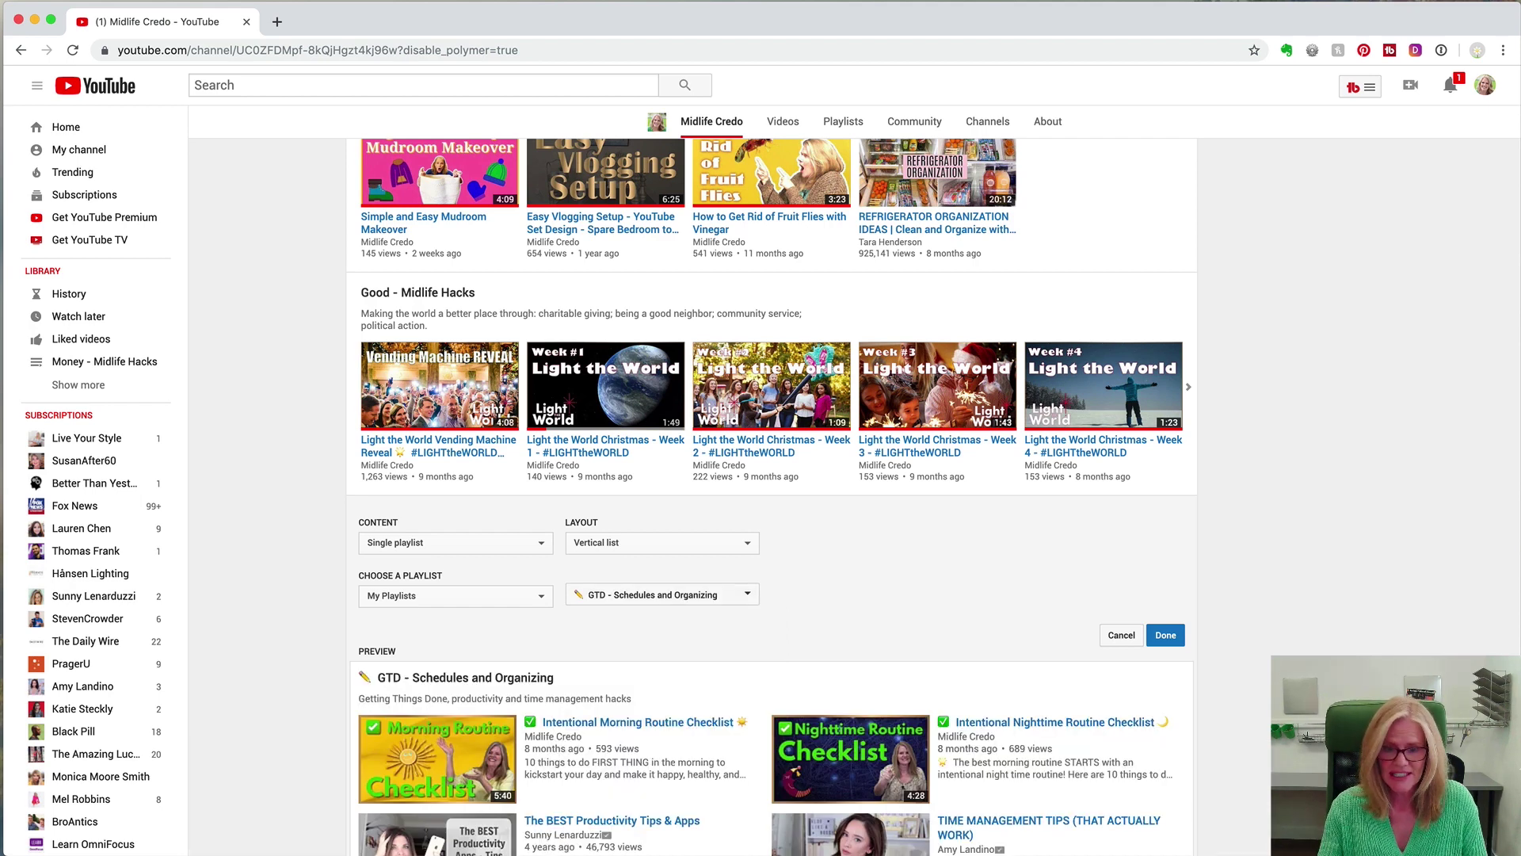
pyautogui.scroll(-3, 772, 476)
pyautogui.scroll(-2, 773, 496)
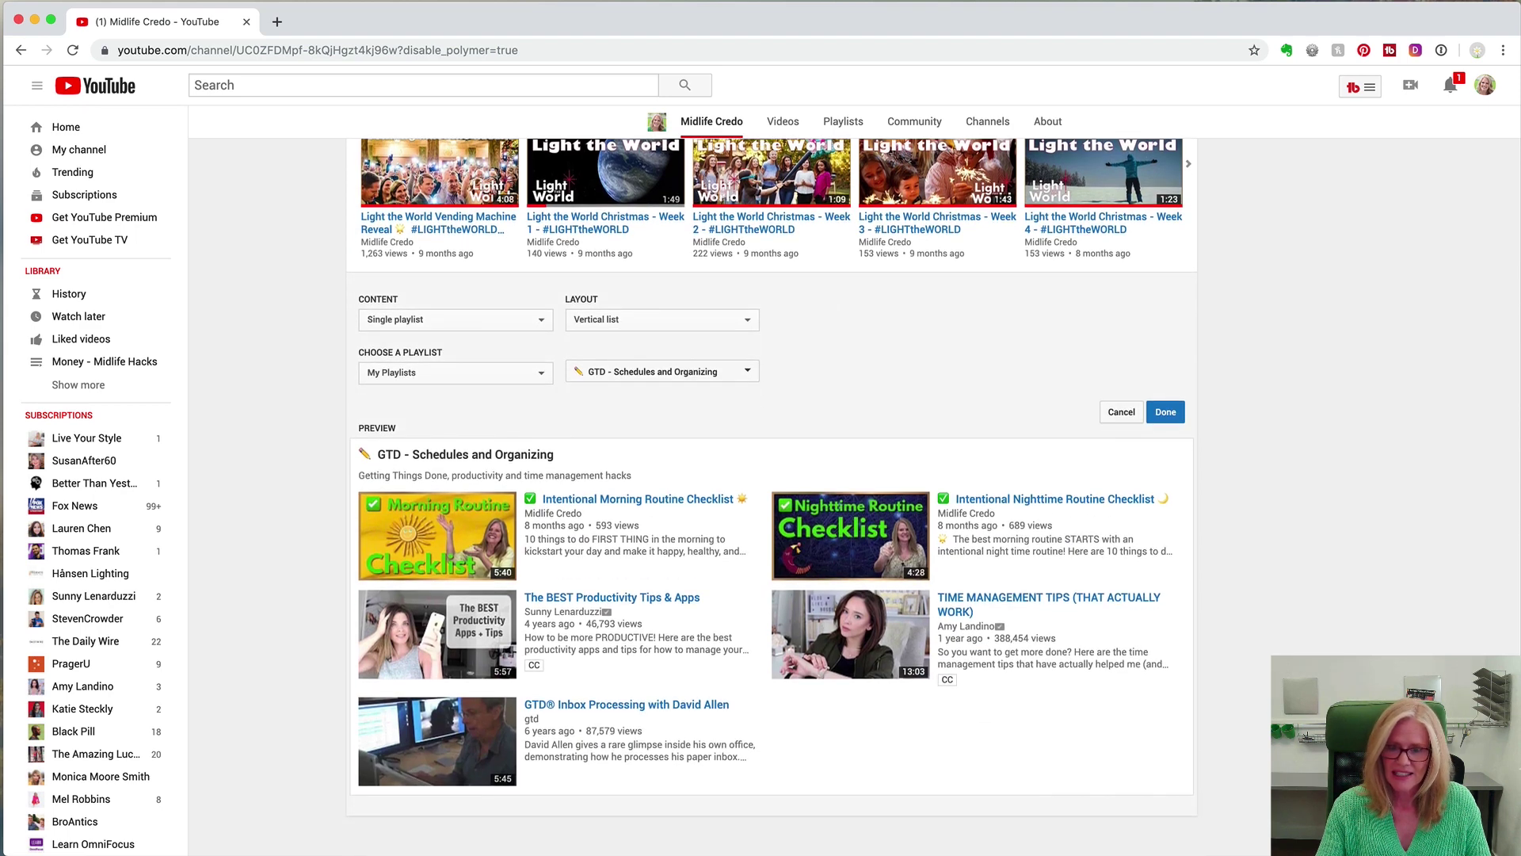
pyautogui.click(1169, 413)
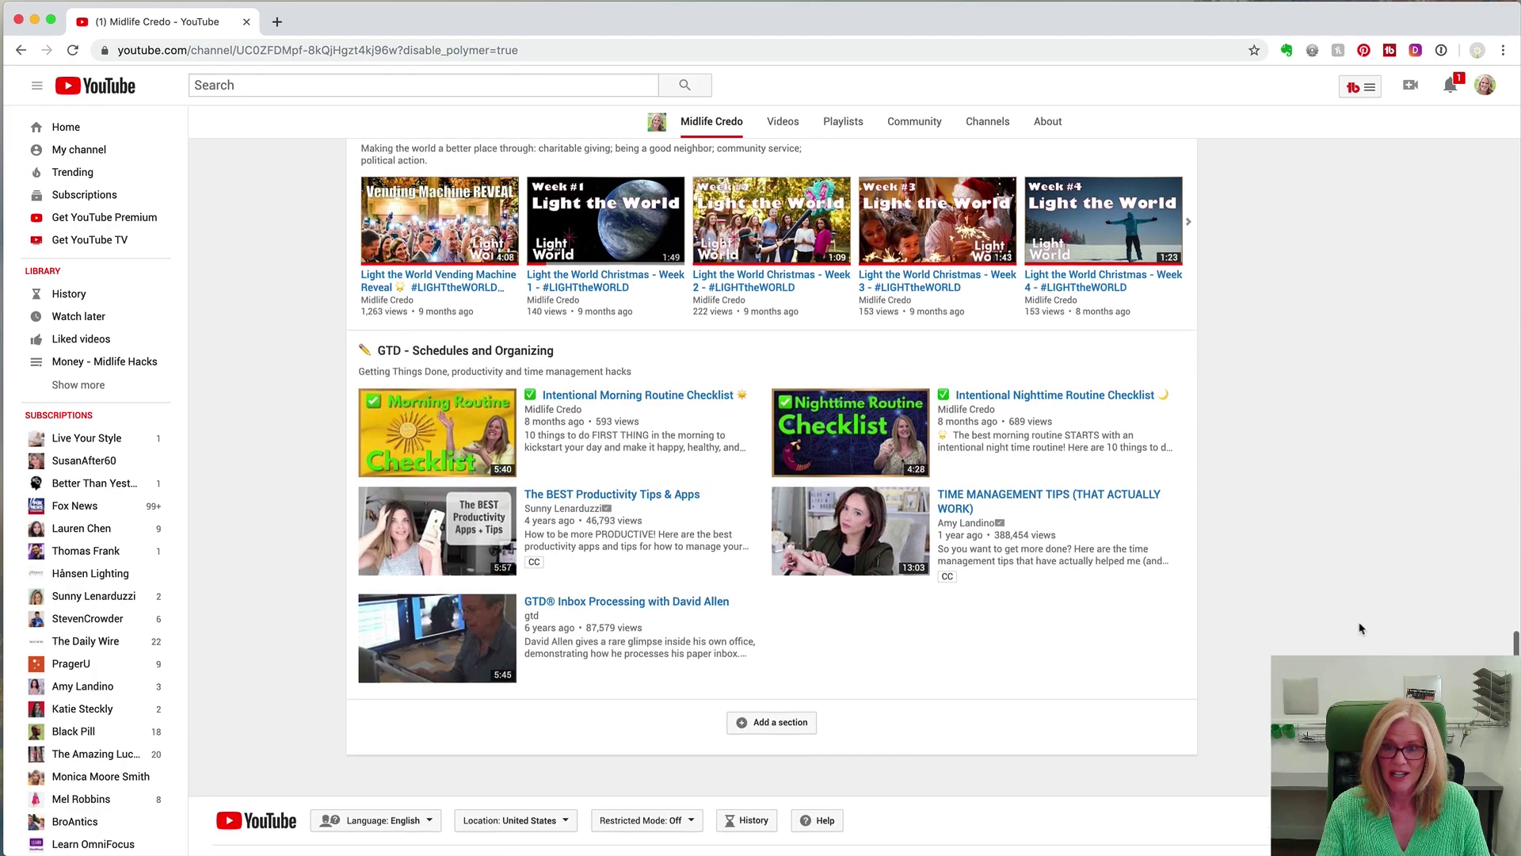
# Step: Reopen My channel and scroll through the new home layout as subscribers see it
pyautogui.scroll(20, 1360, 628)
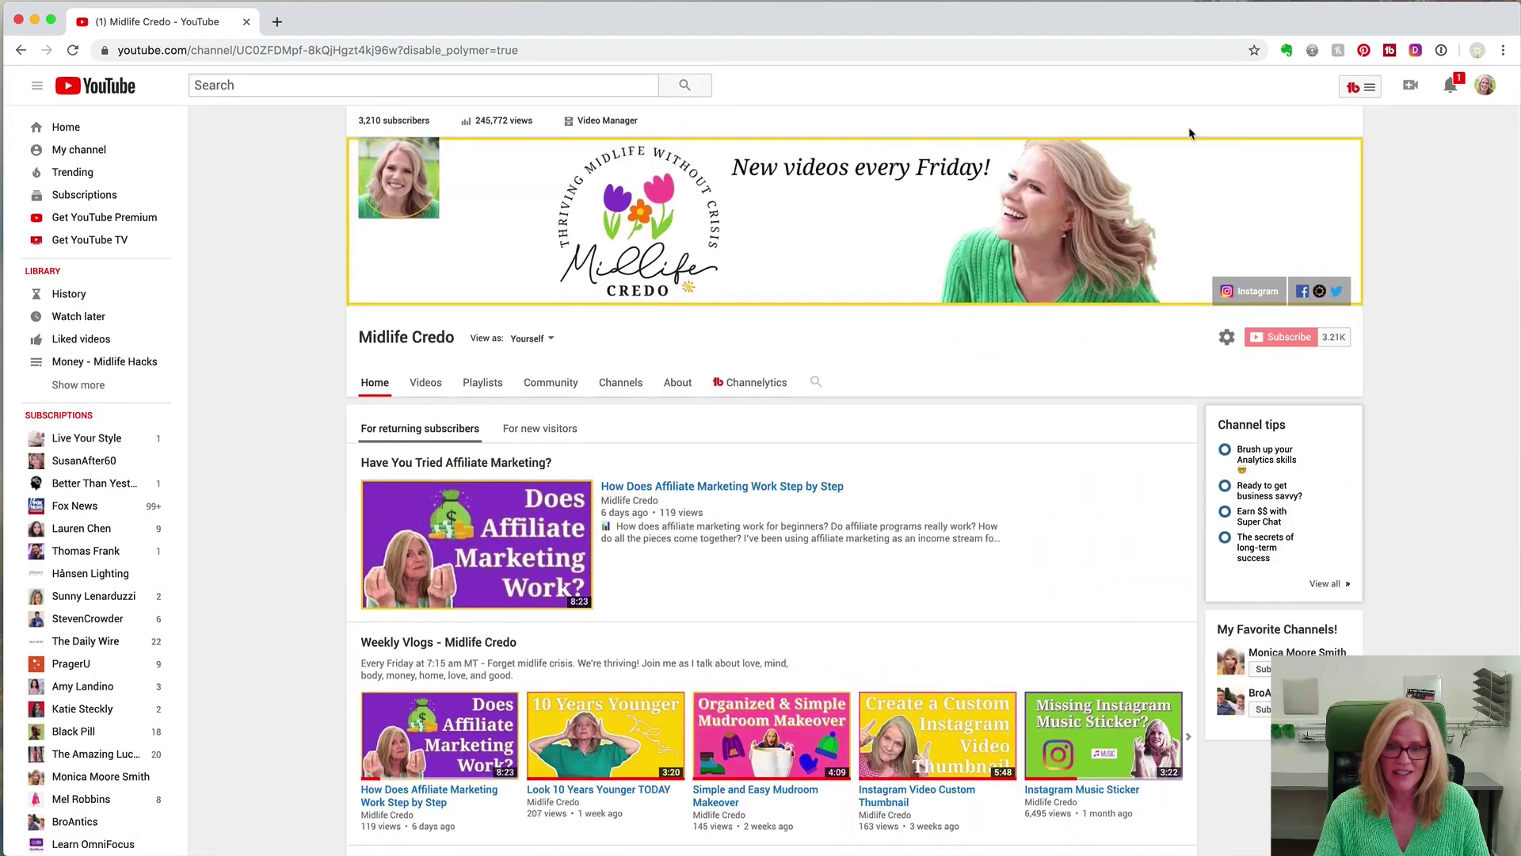
pyautogui.click(69, 151)
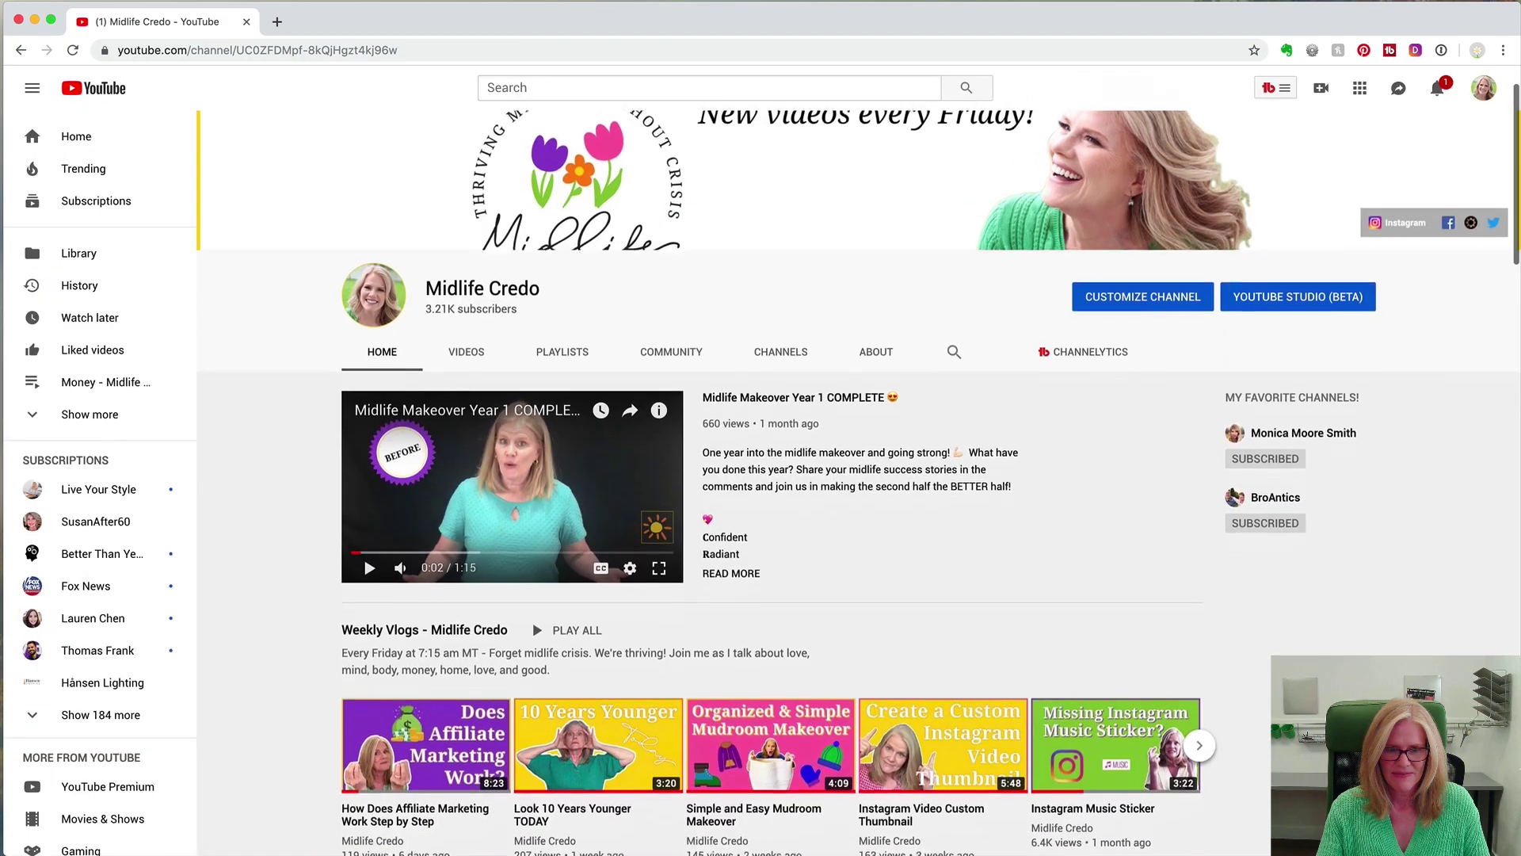
pyautogui.scroll(-5, 1410, 476)
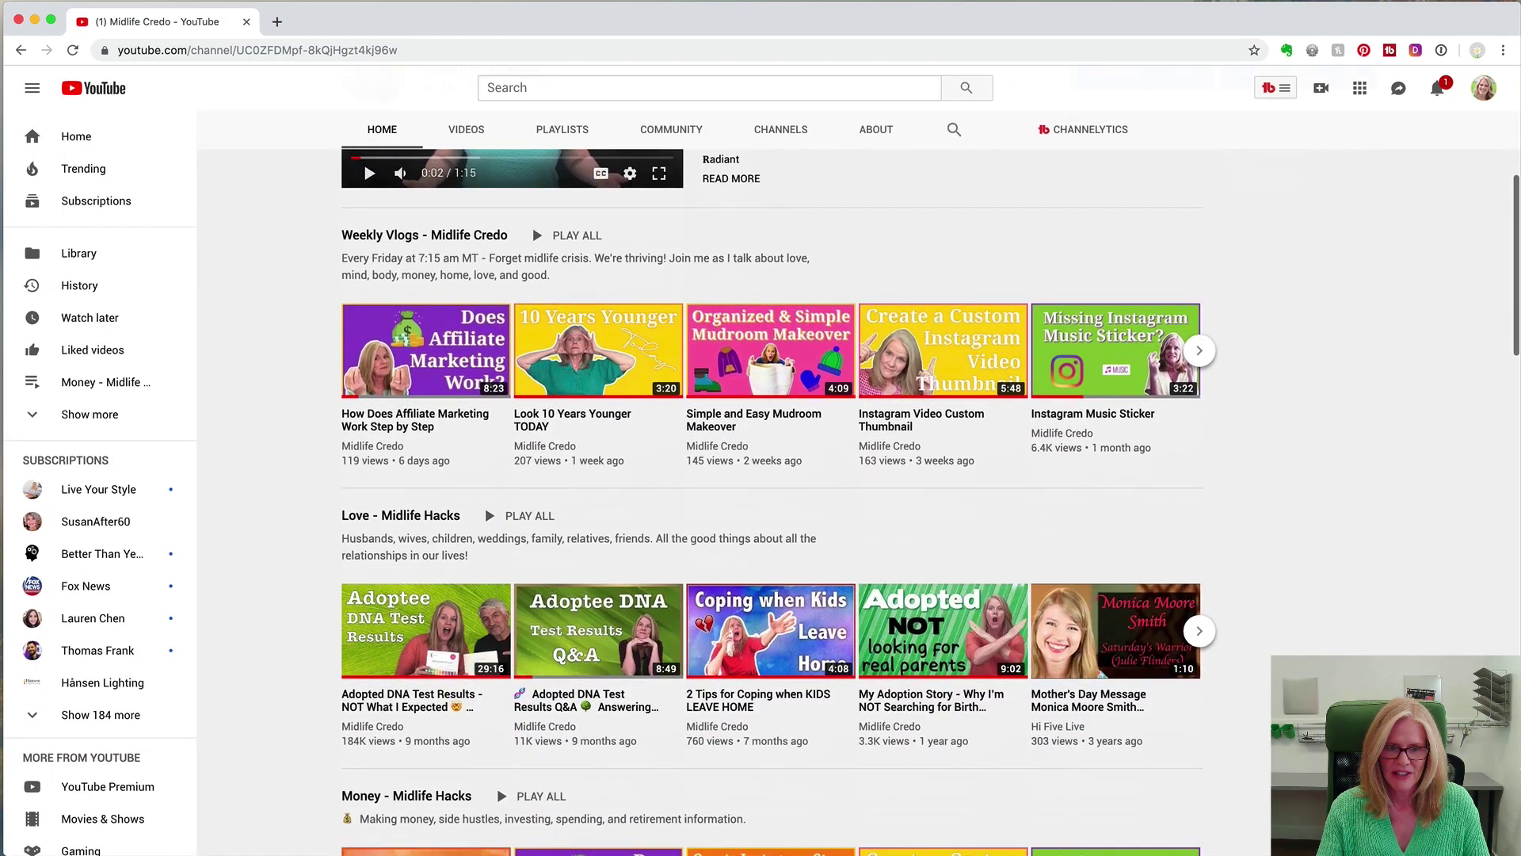
pyautogui.scroll(-7, 780, 502)
pyautogui.scroll(-12, 779, 502)
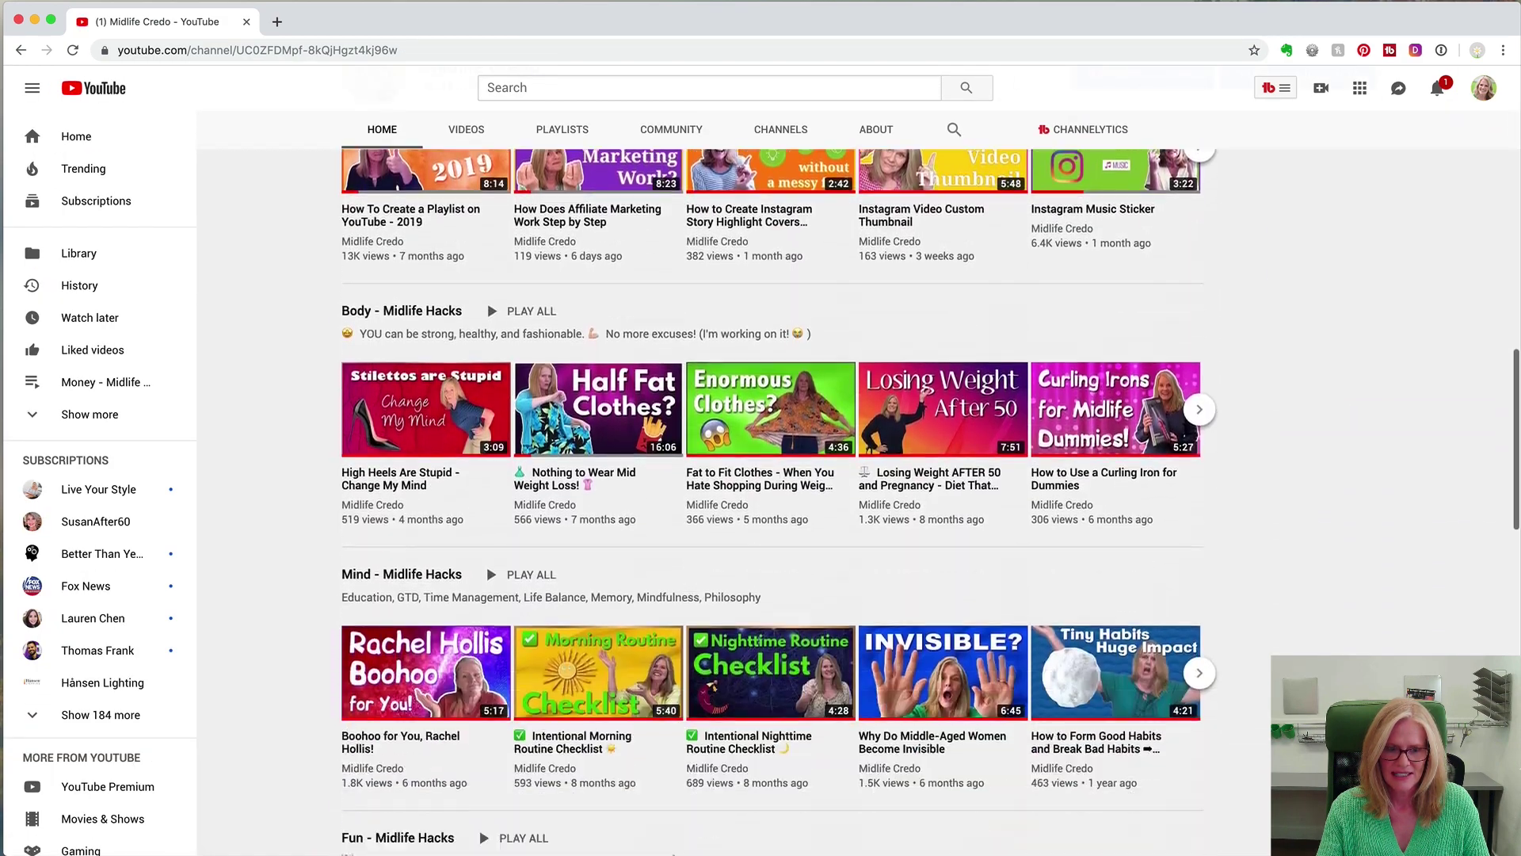
pyautogui.scroll(-5, 780, 502)
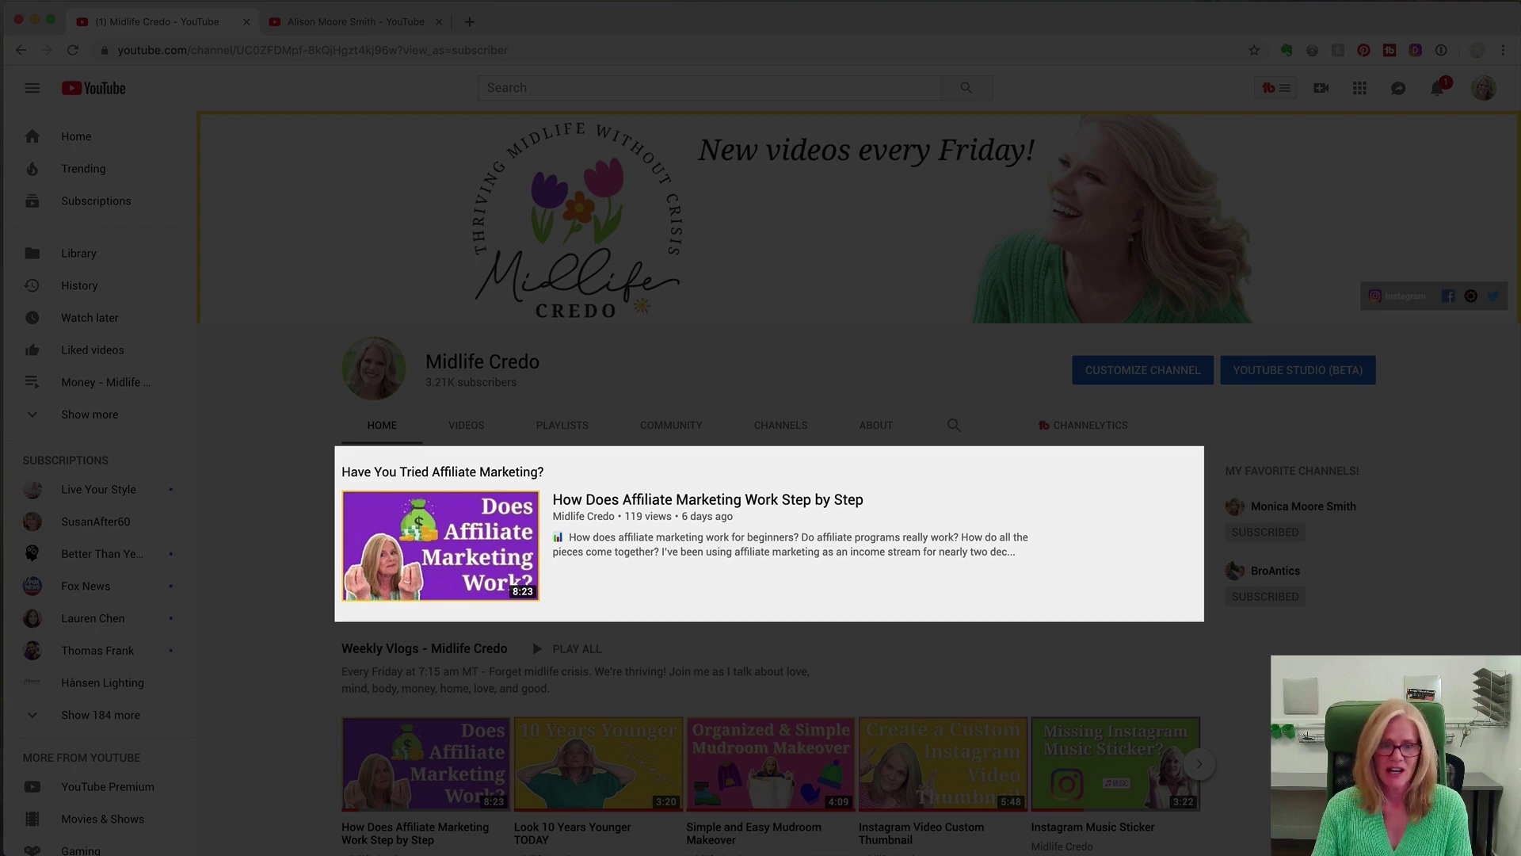
pyautogui.scroll(-2, 859, 484)
pyautogui.scroll(-4, 859, 483)
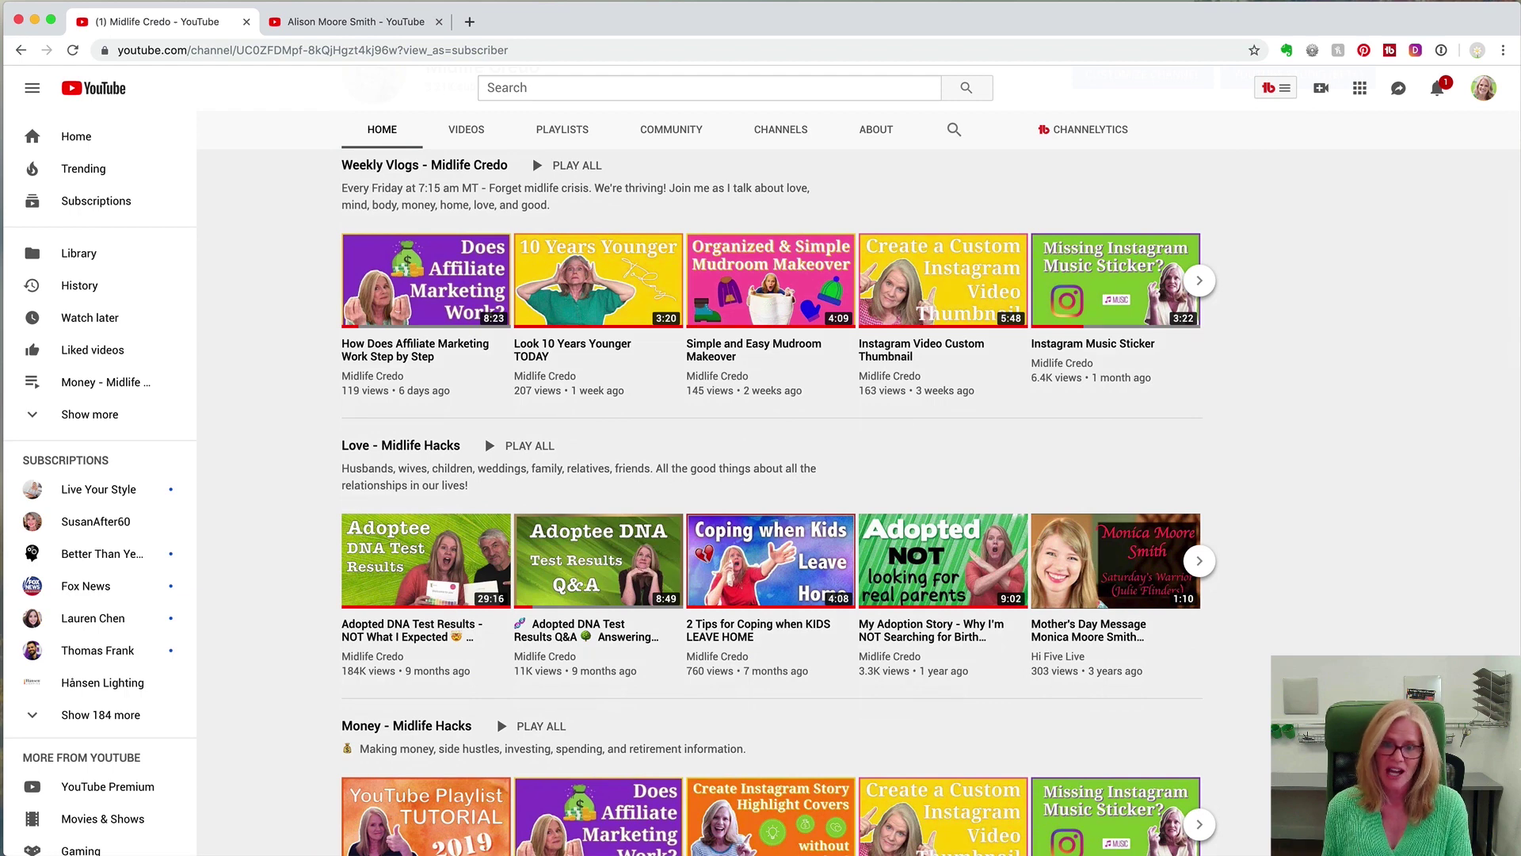
pyautogui.scroll(2, 1115, 428)
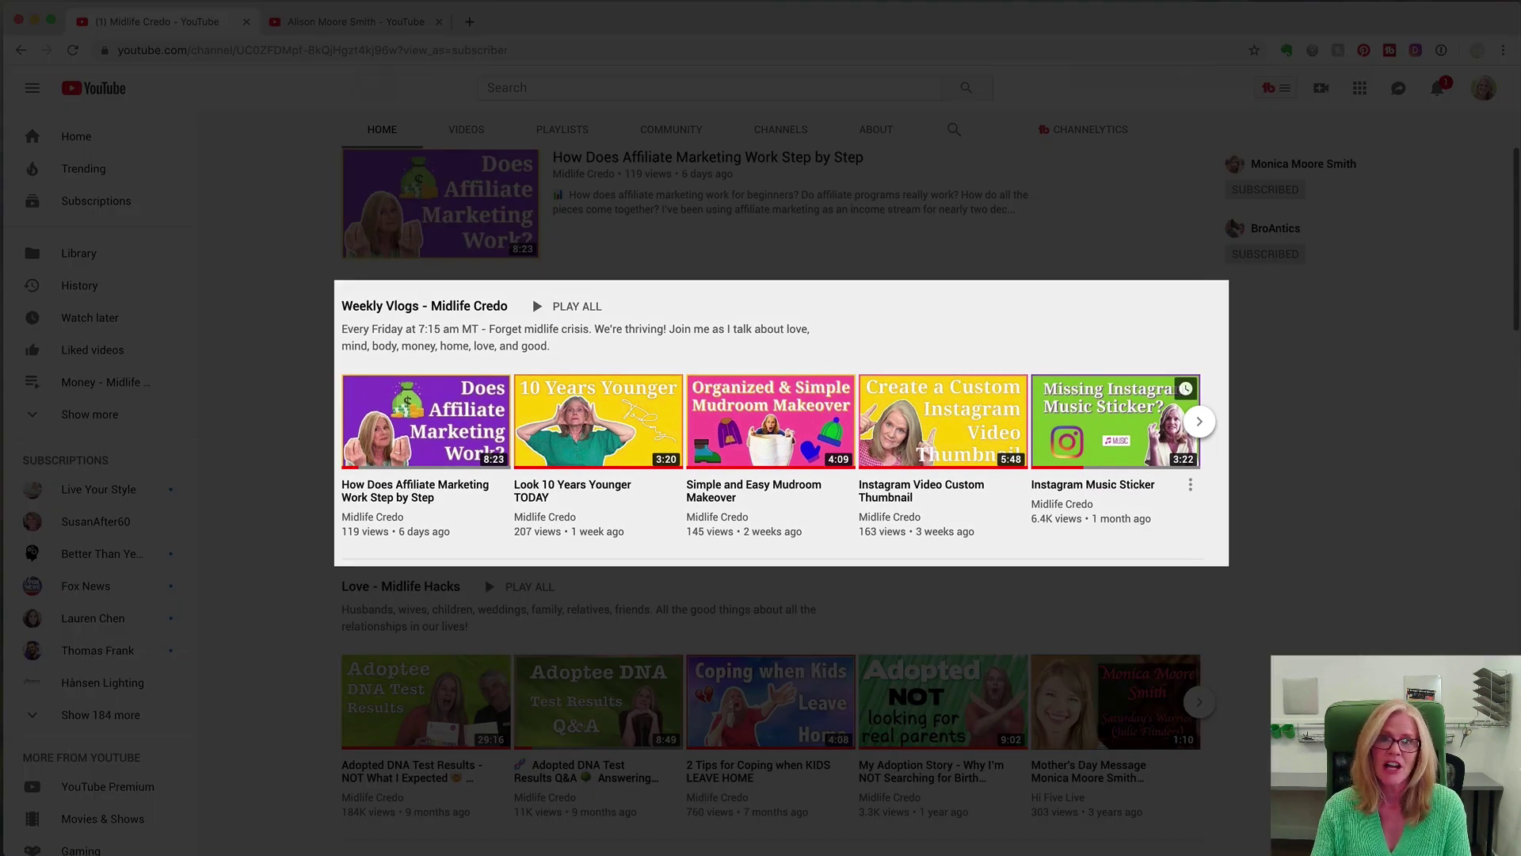
pyautogui.scroll(-3, 773, 499)
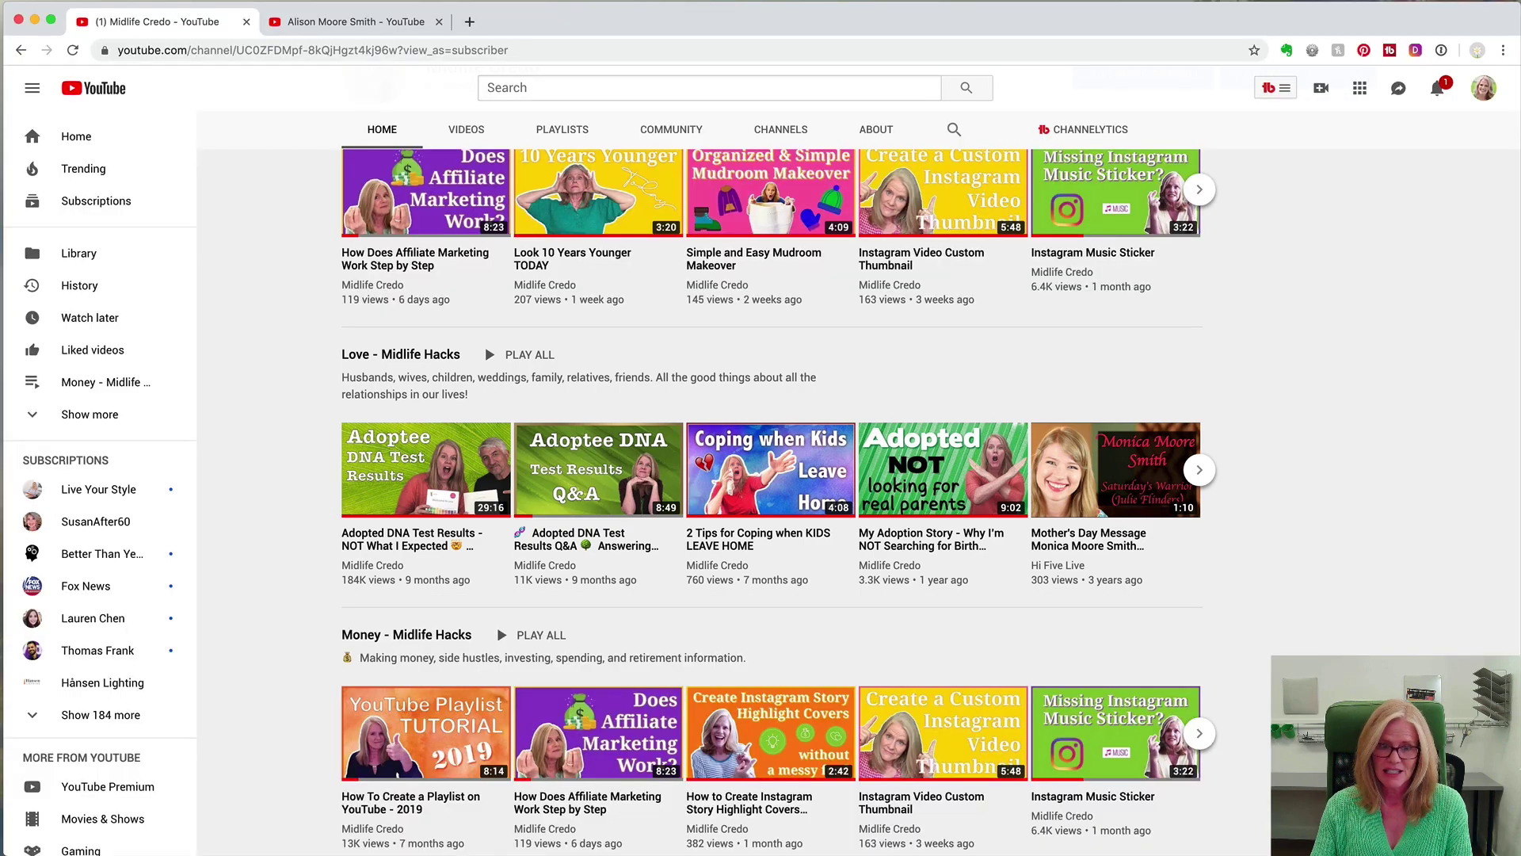
pyautogui.scroll(-1, 773, 499)
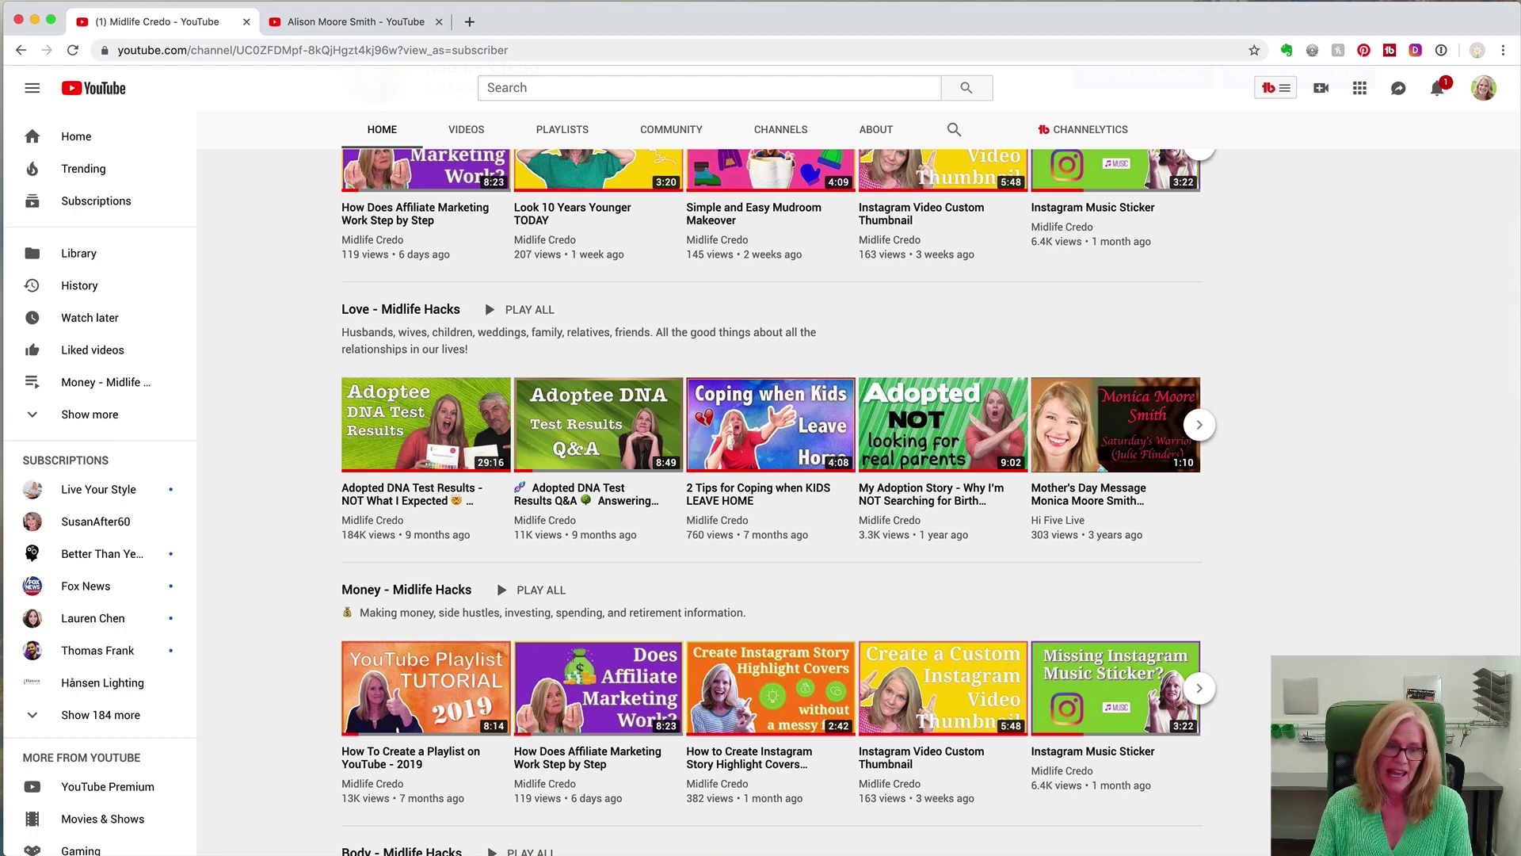
pyautogui.scroll(-4, 773, 499)
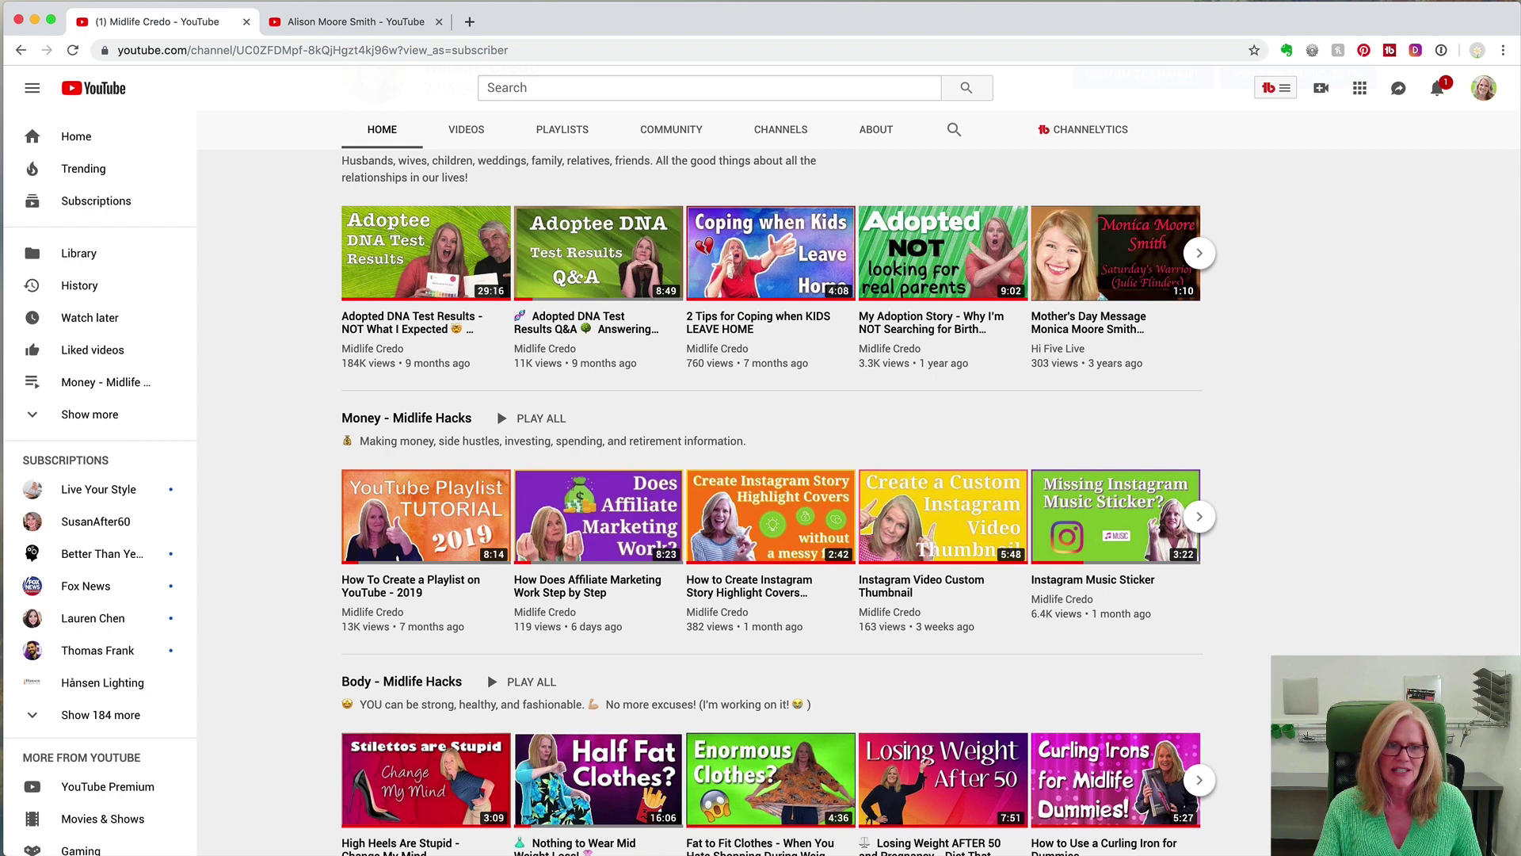
pyautogui.hotkey('ctrl', 'Tab')
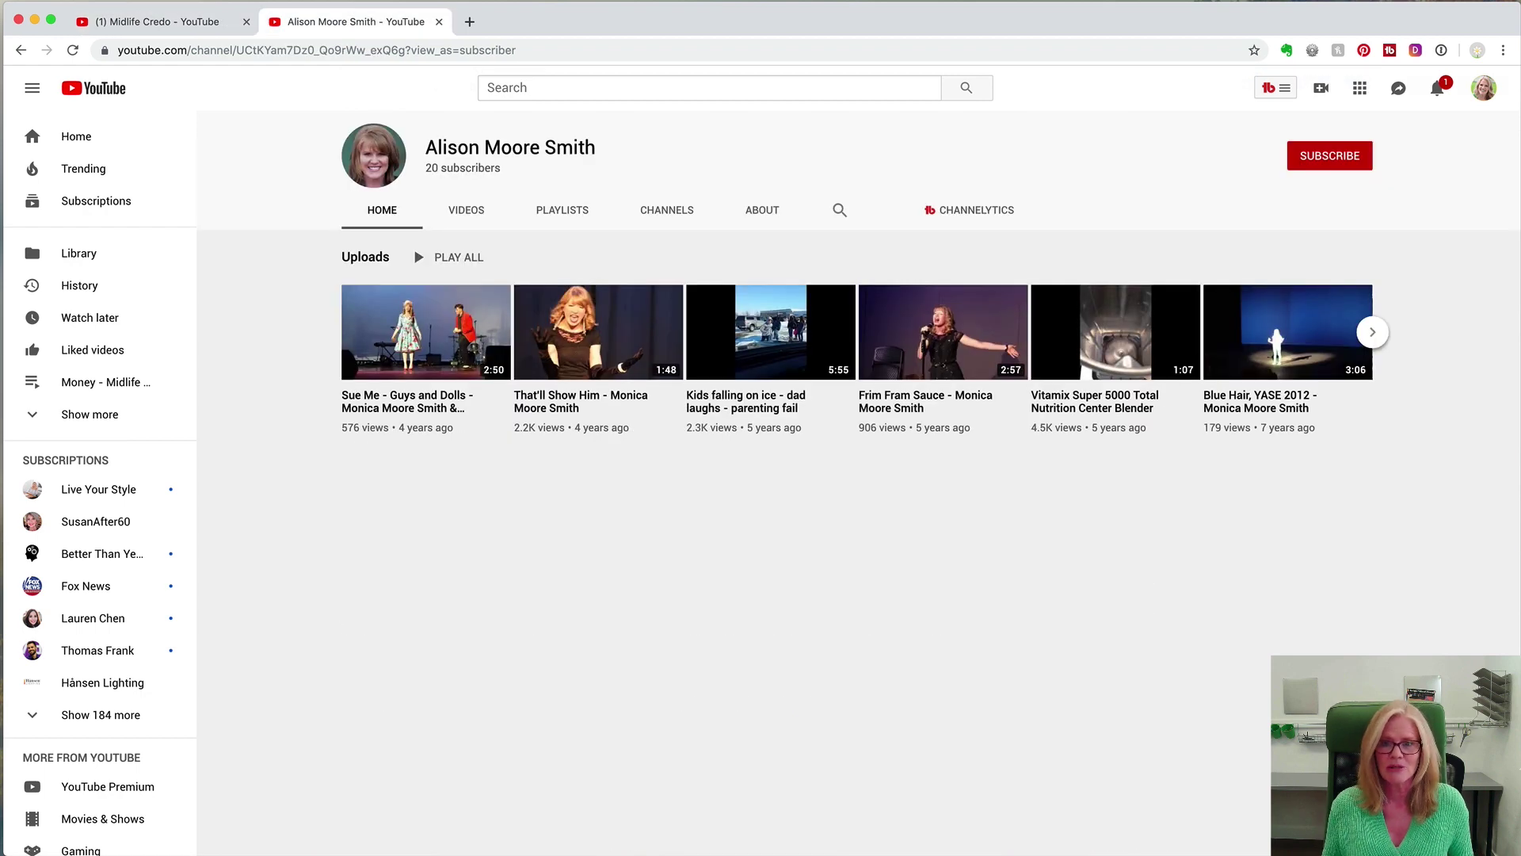